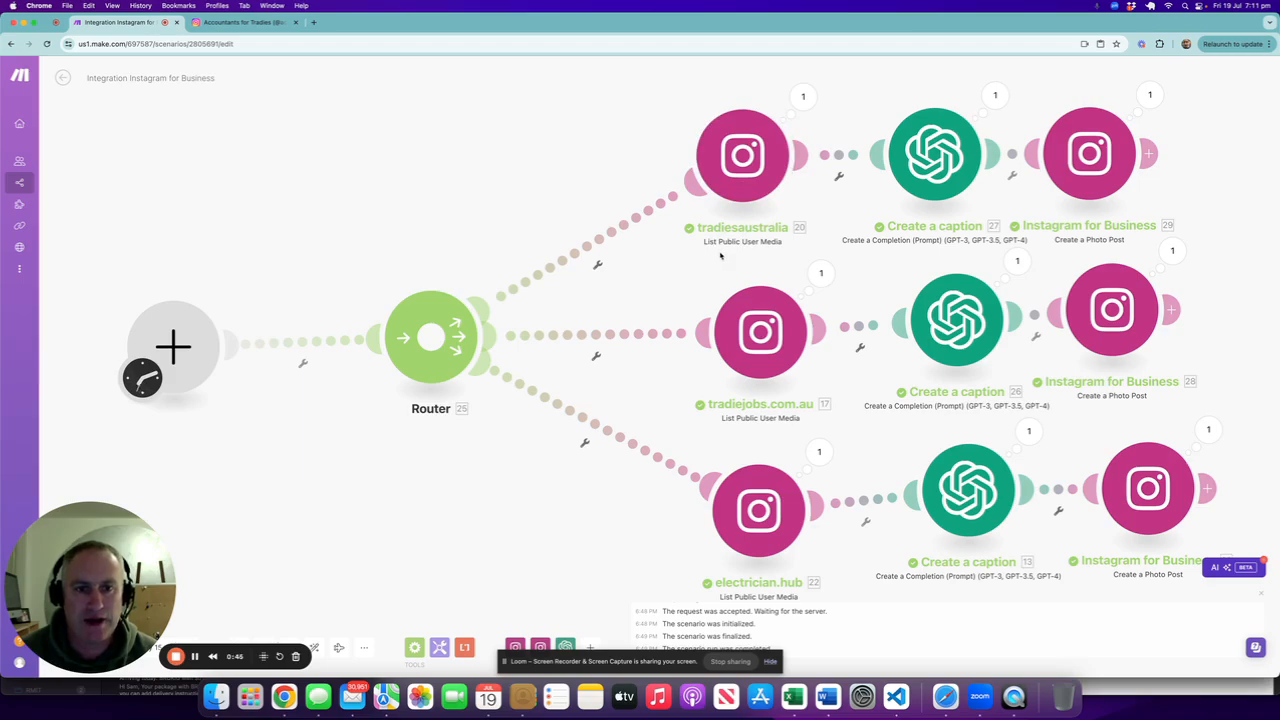
# Step: Switch to the Instagram business profile tab to view it, then return to the Make scenario
pyautogui.click(236, 27)
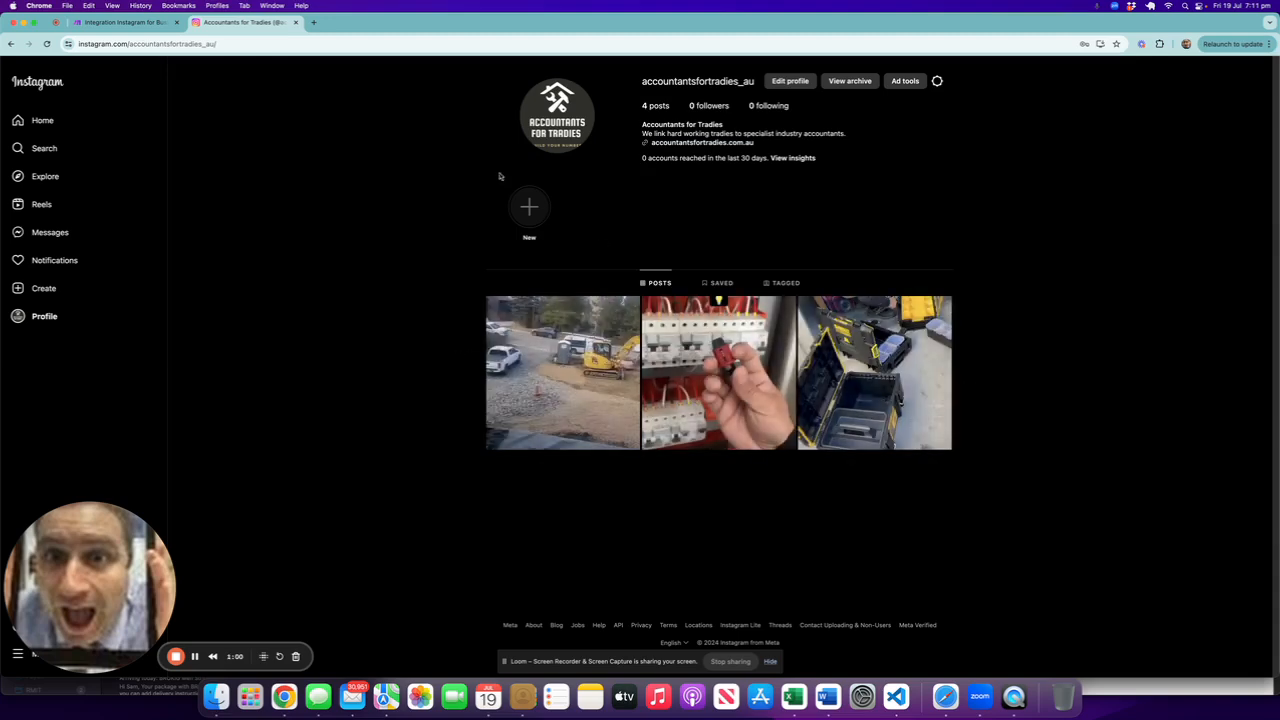
pyautogui.click(105, 23)
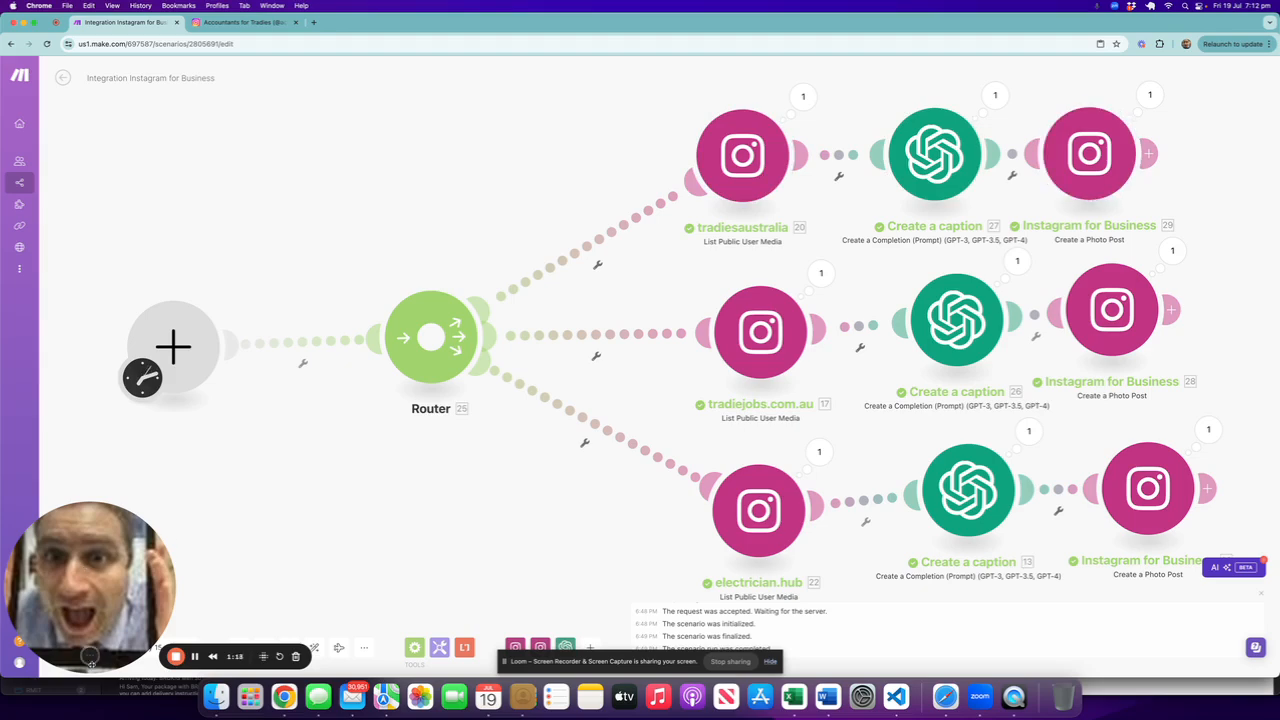
pyautogui.moveTo(92, 660)
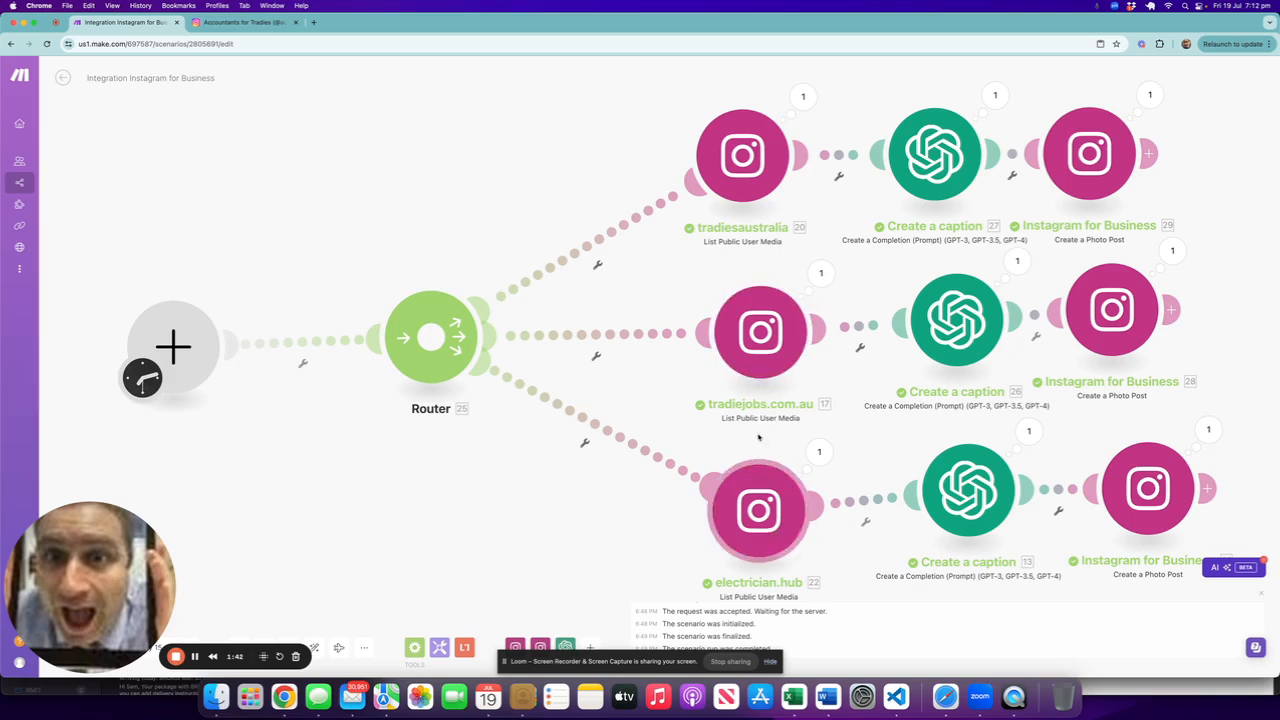
# Step: Inspect the tradiesaustralia List Public User Media module's page, username and limit settings without changing them
pyautogui.click(754, 160)
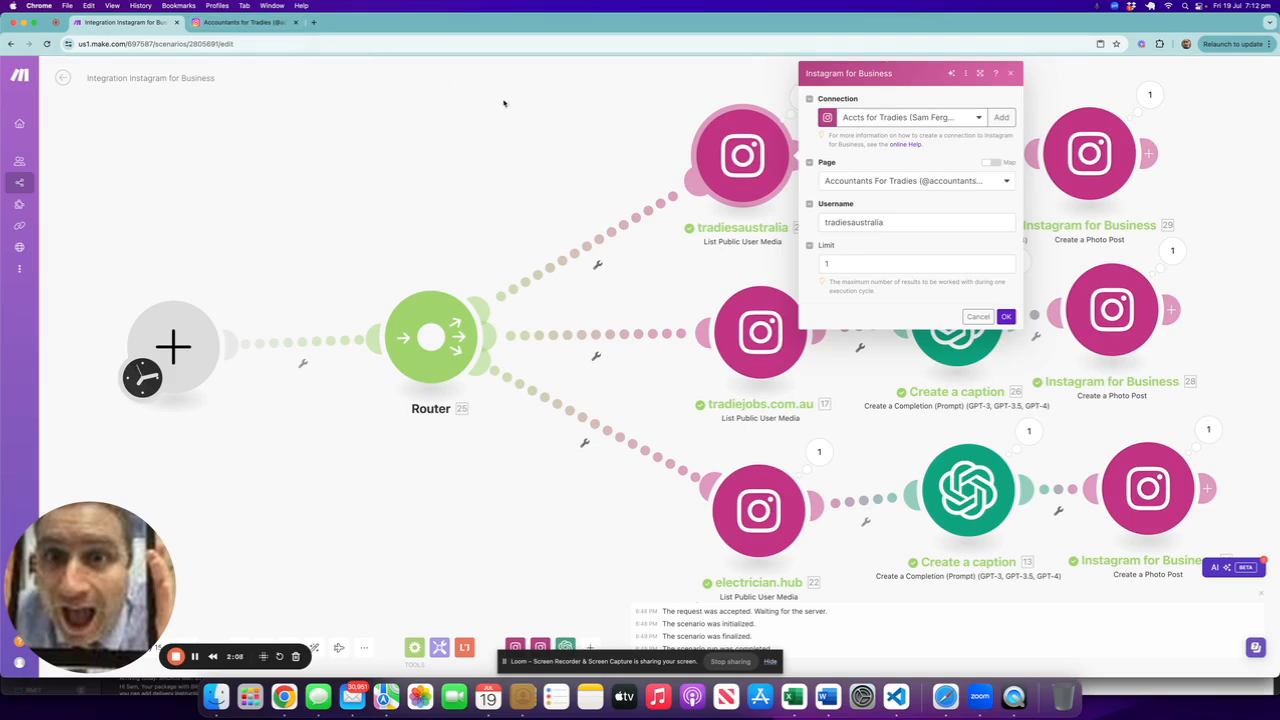
pyautogui.doubleClick(895, 224)
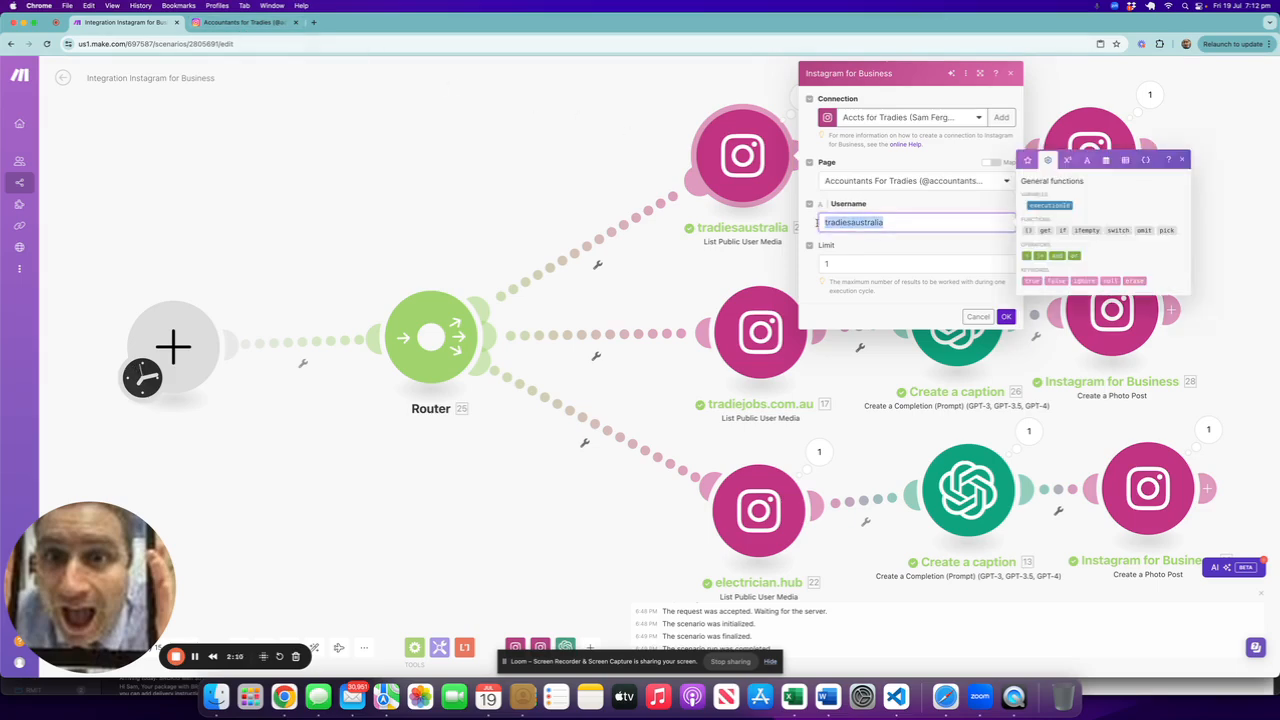
pyautogui.click(919, 206)
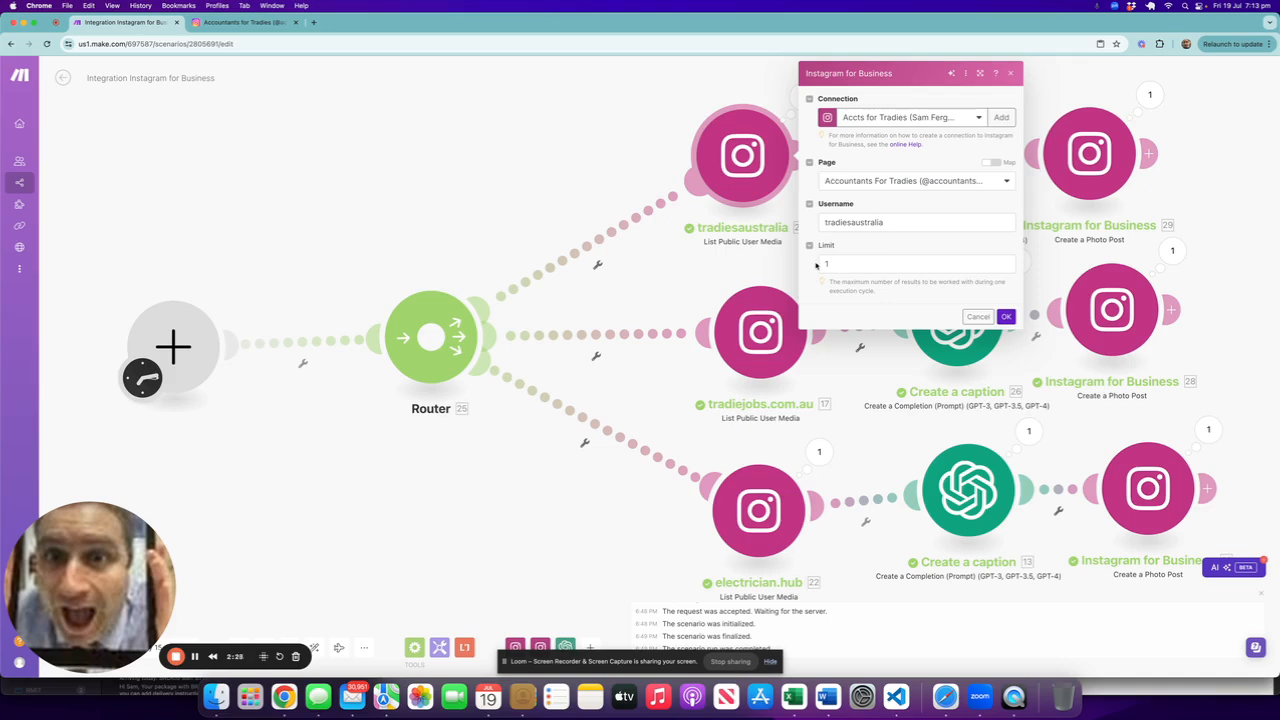
pyautogui.click(852, 263)
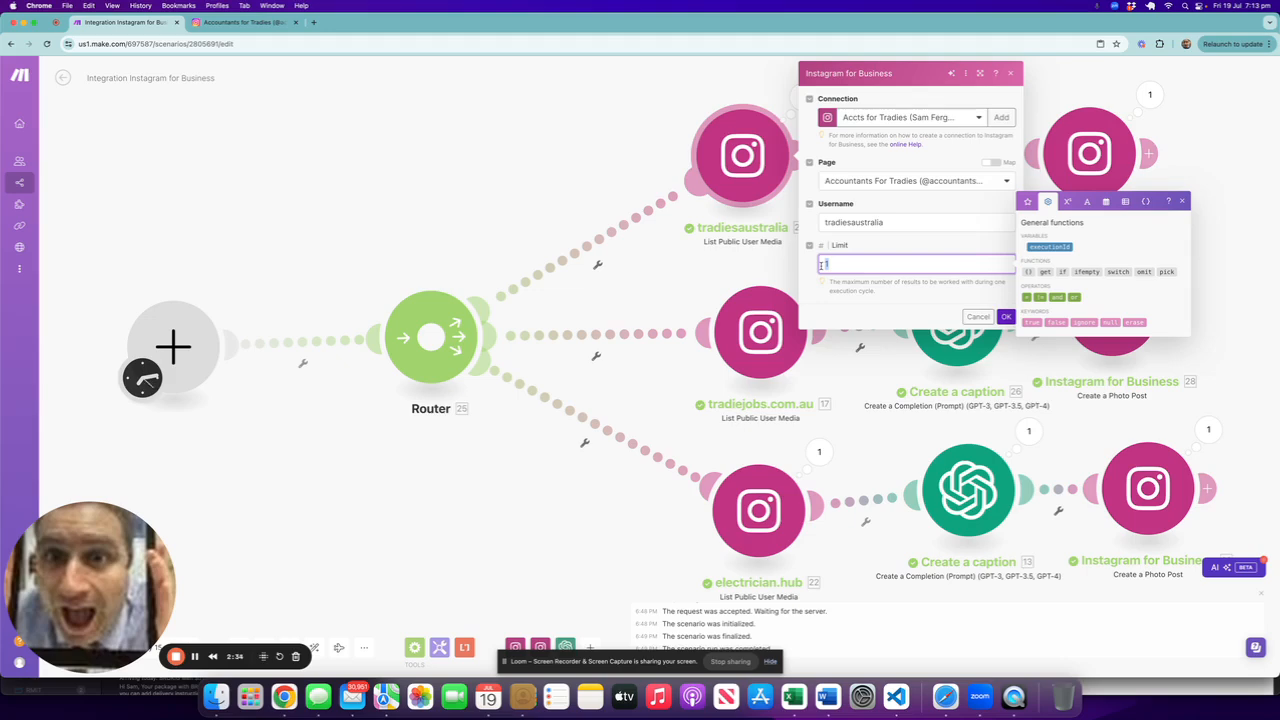
pyautogui.click(874, 249)
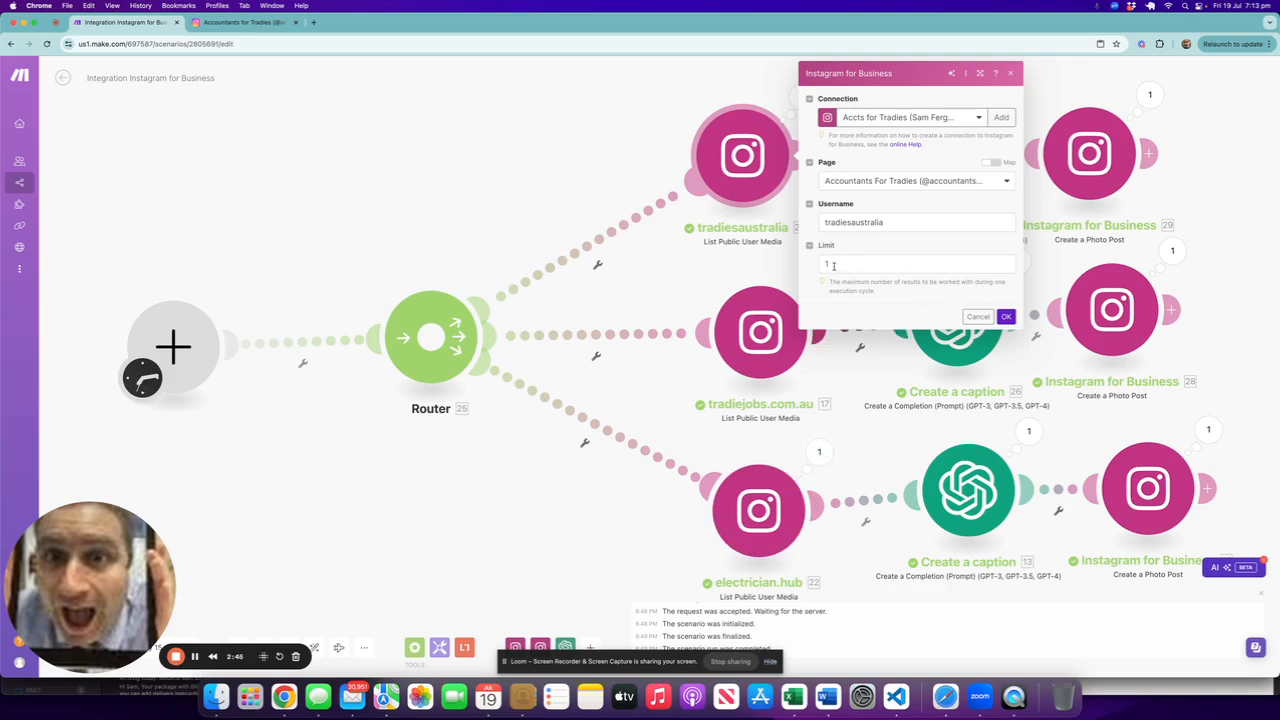
pyautogui.click(978, 316)
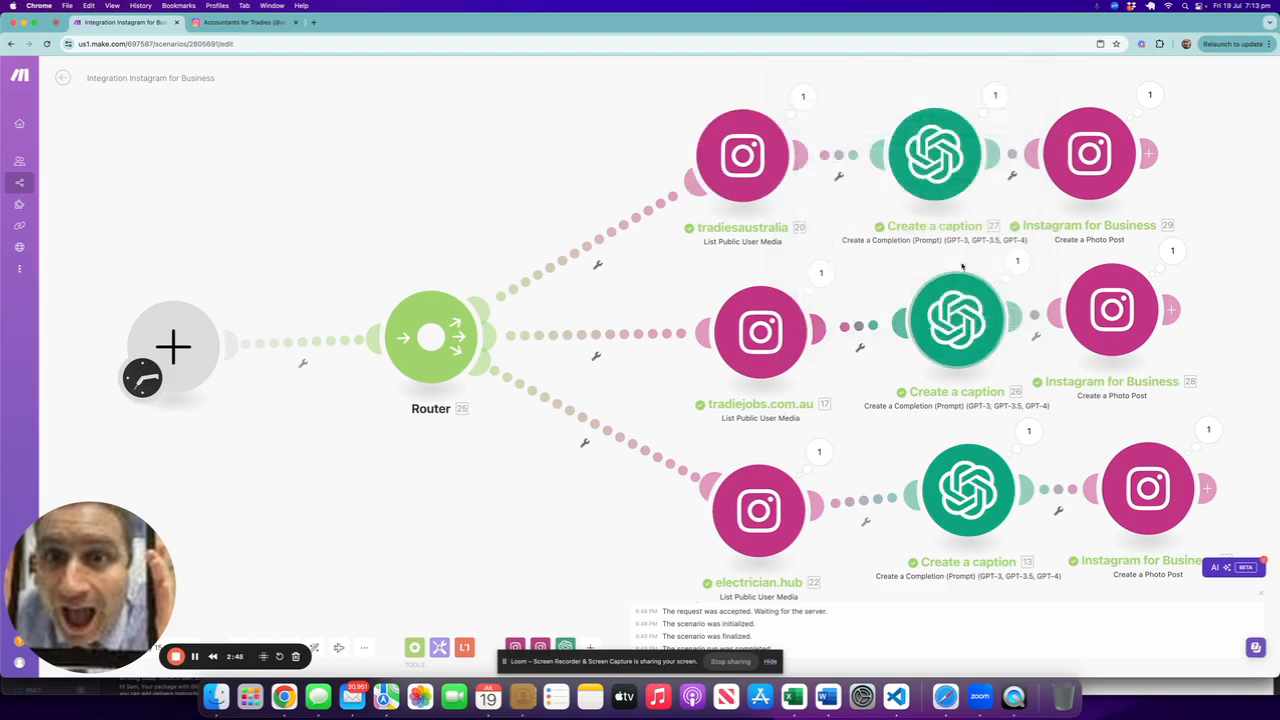
# Step: Review the first Create a caption module's method, model and message prompt, keeping Create a Chat Completion
pyautogui.click(925, 175)
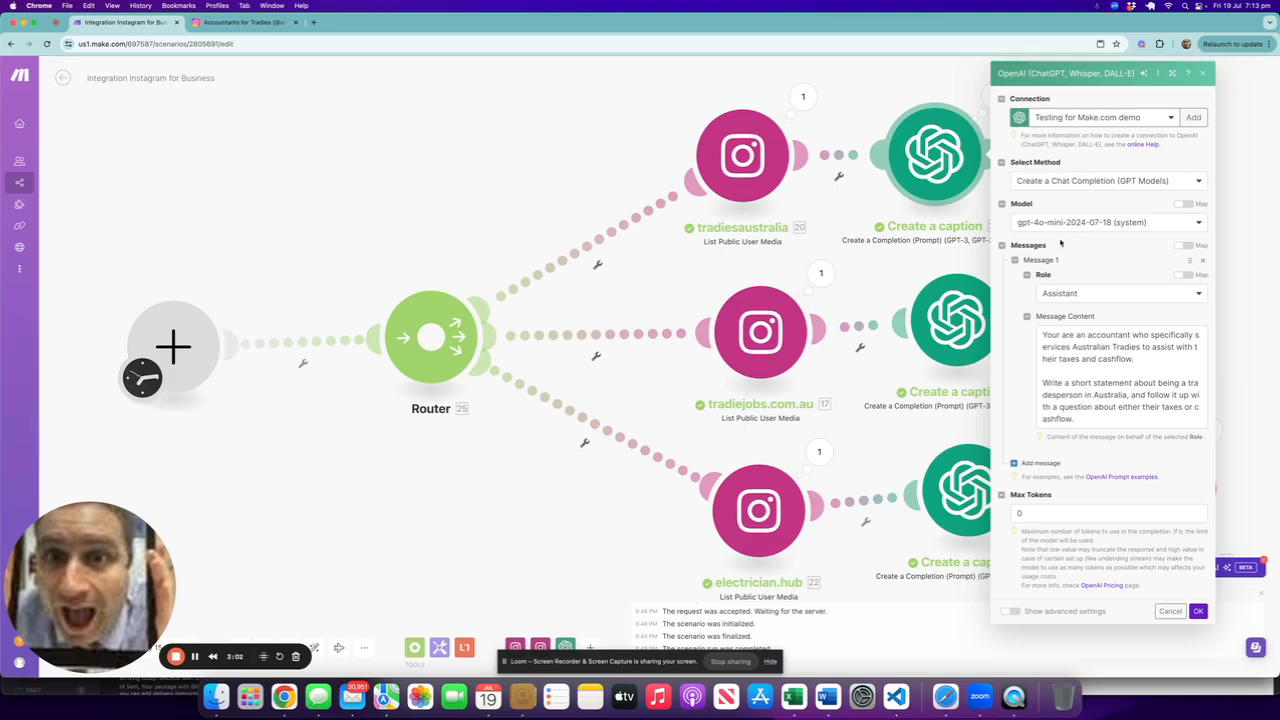
pyautogui.click(1076, 181)
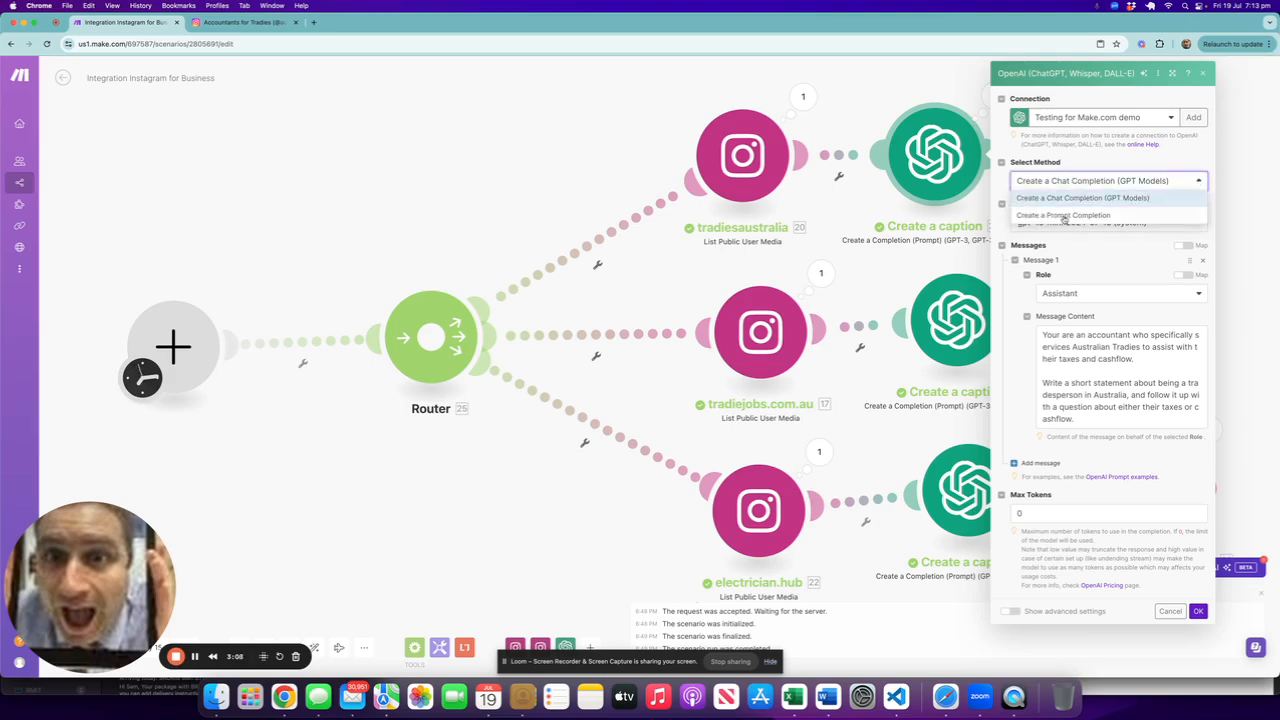
pyautogui.click(1075, 198)
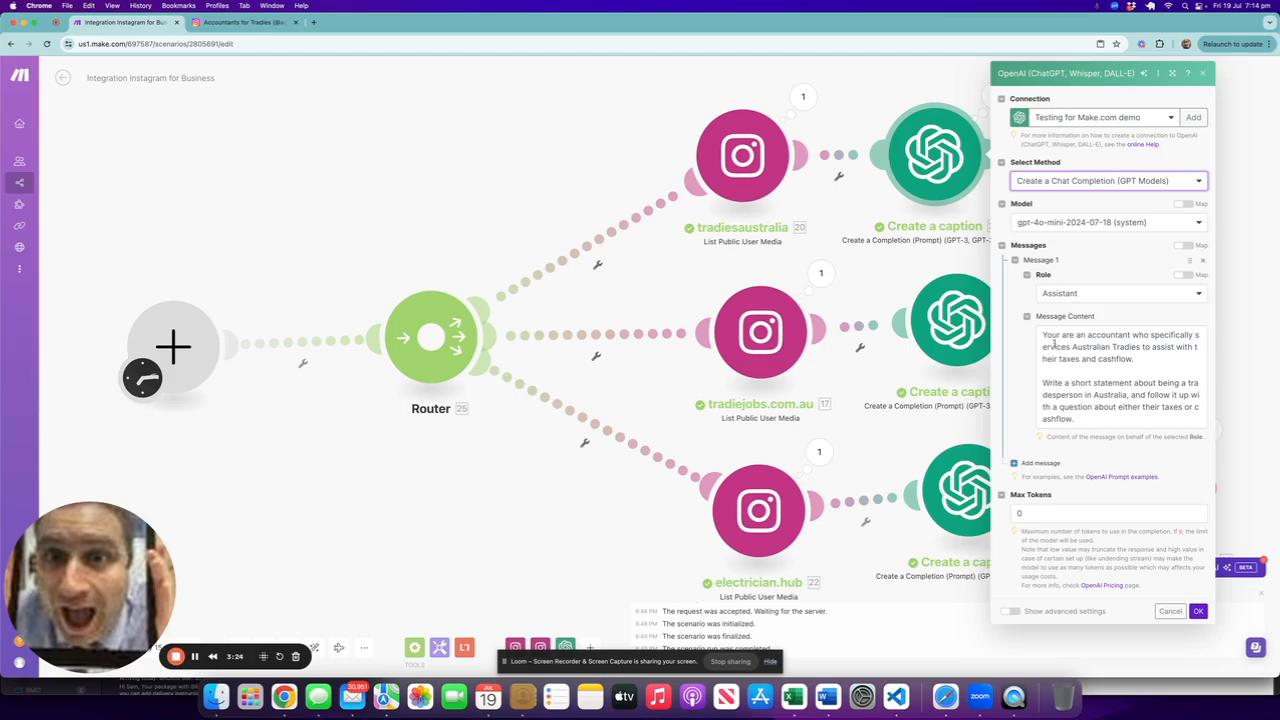
pyautogui.click(1041, 334)
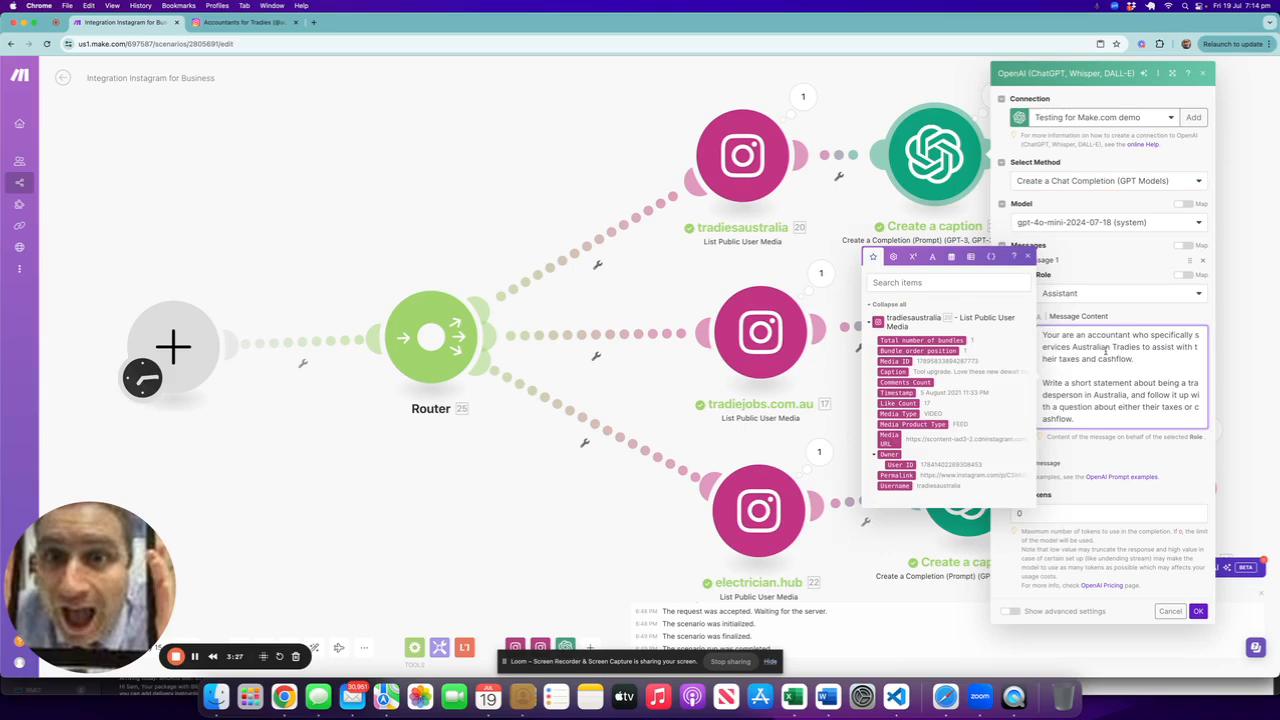
pyautogui.click(1028, 257)
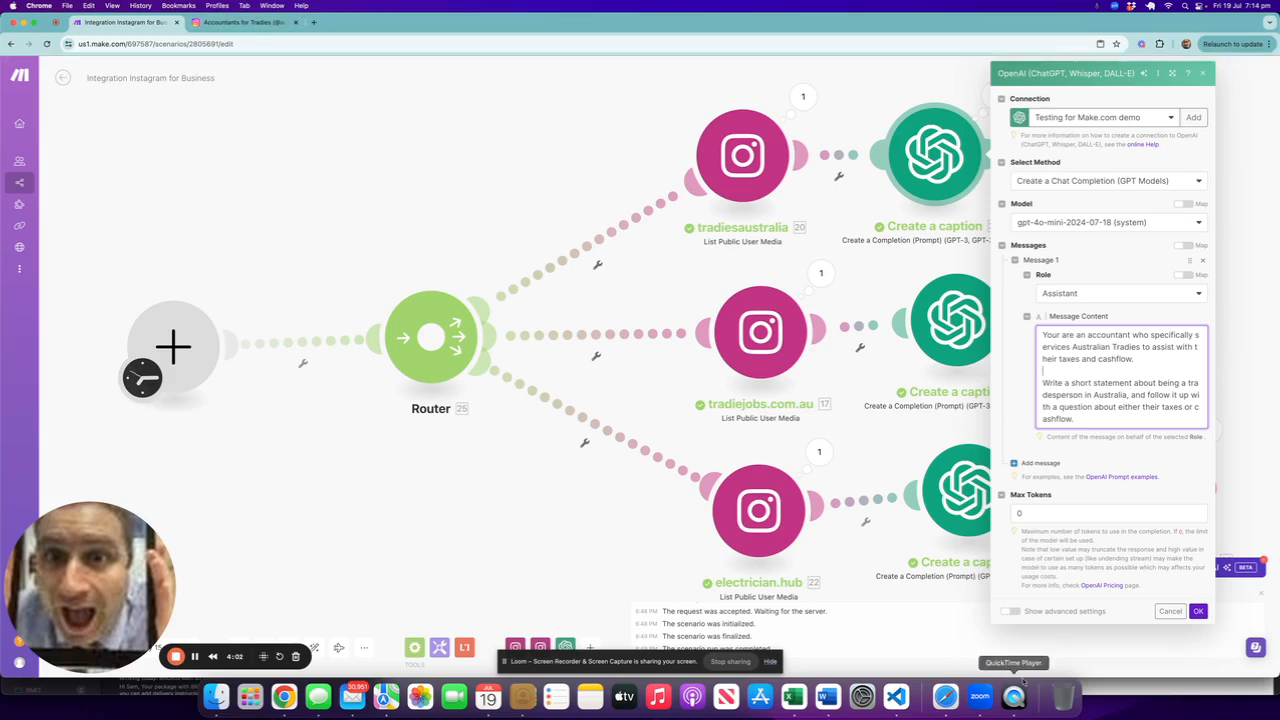
pyautogui.click(1195, 610)
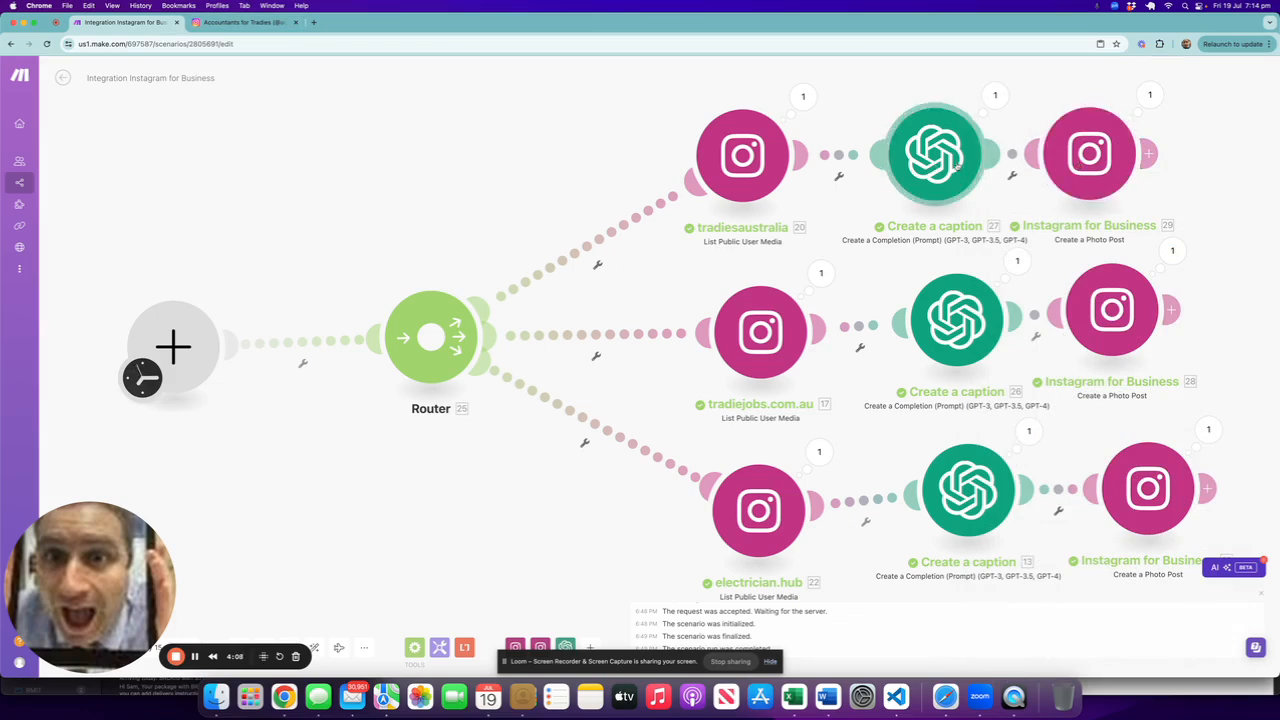
# Step: Review the top Create a Photo Post module's photo URL and caption mappings, including the hashtag block
pyautogui.click(1096, 172)
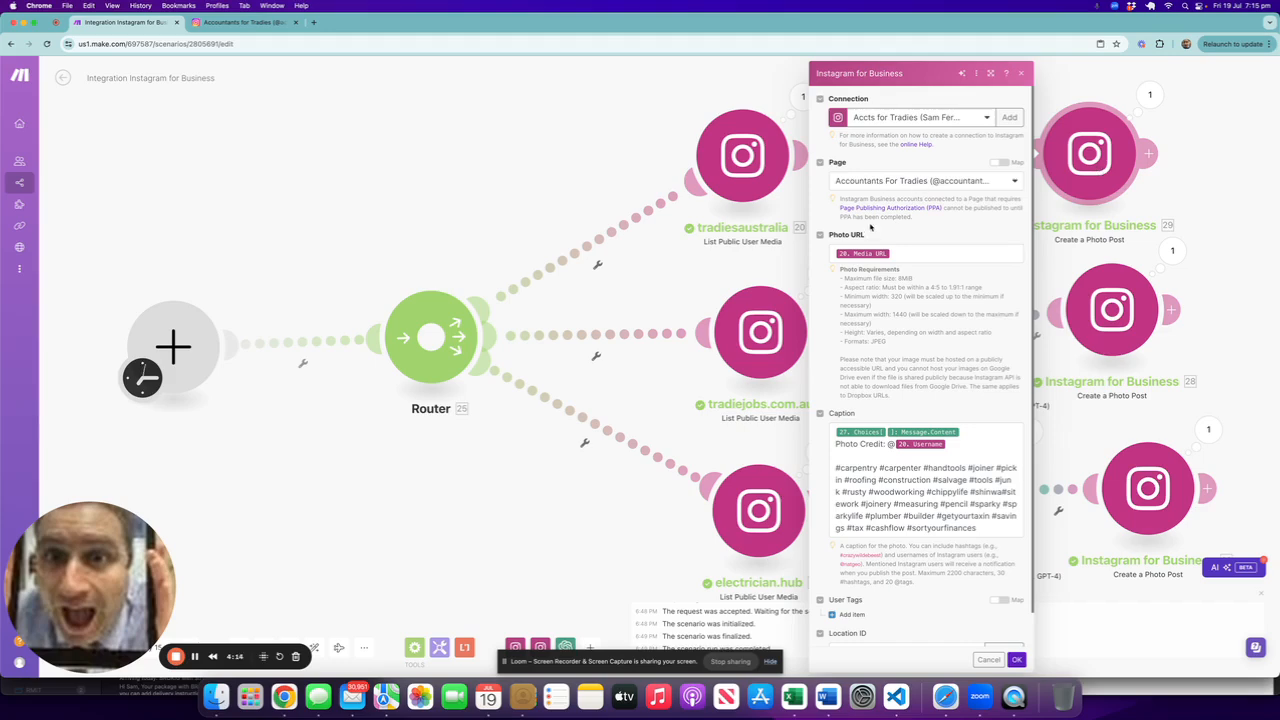
pyautogui.click(869, 254)
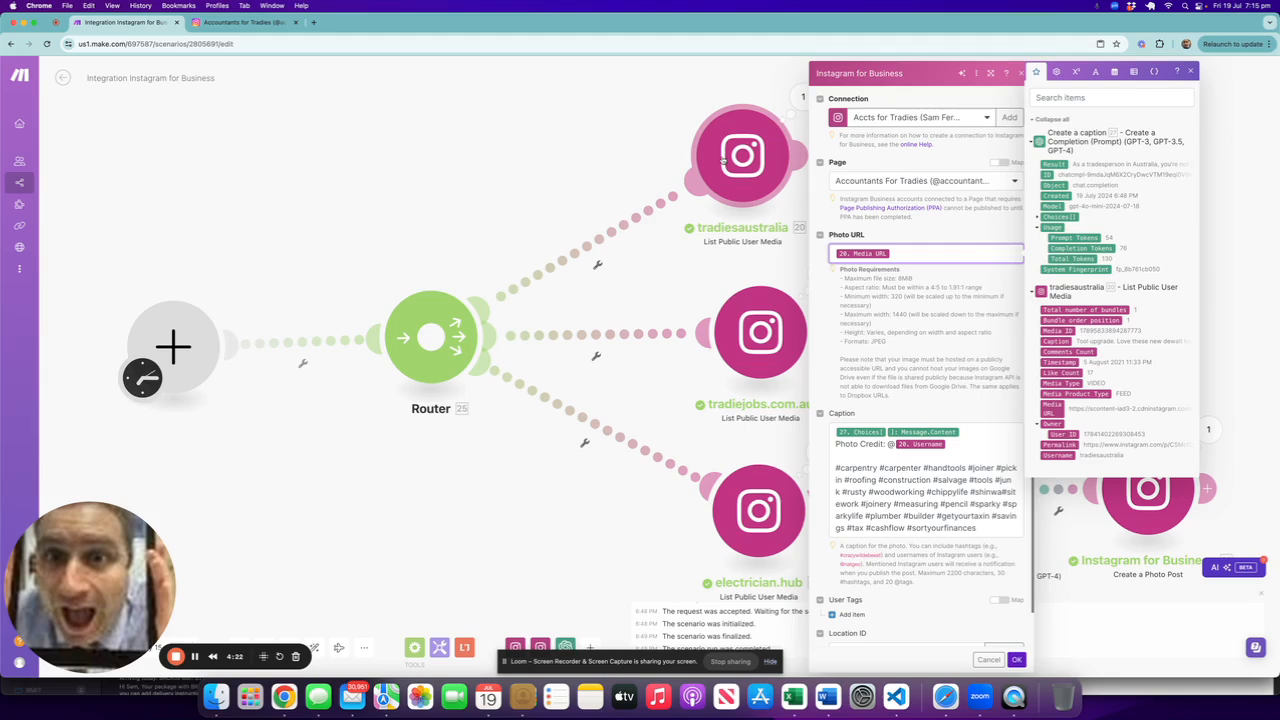
pyautogui.click(909, 287)
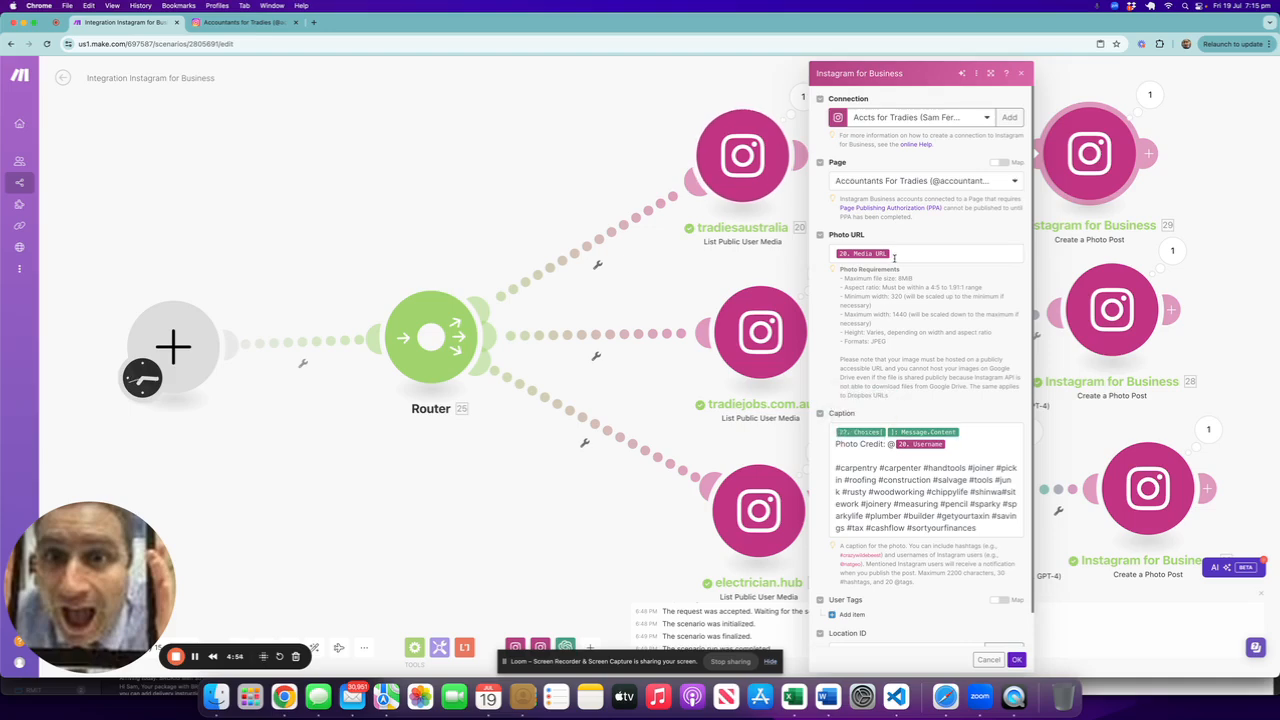
pyautogui.click(912, 431)
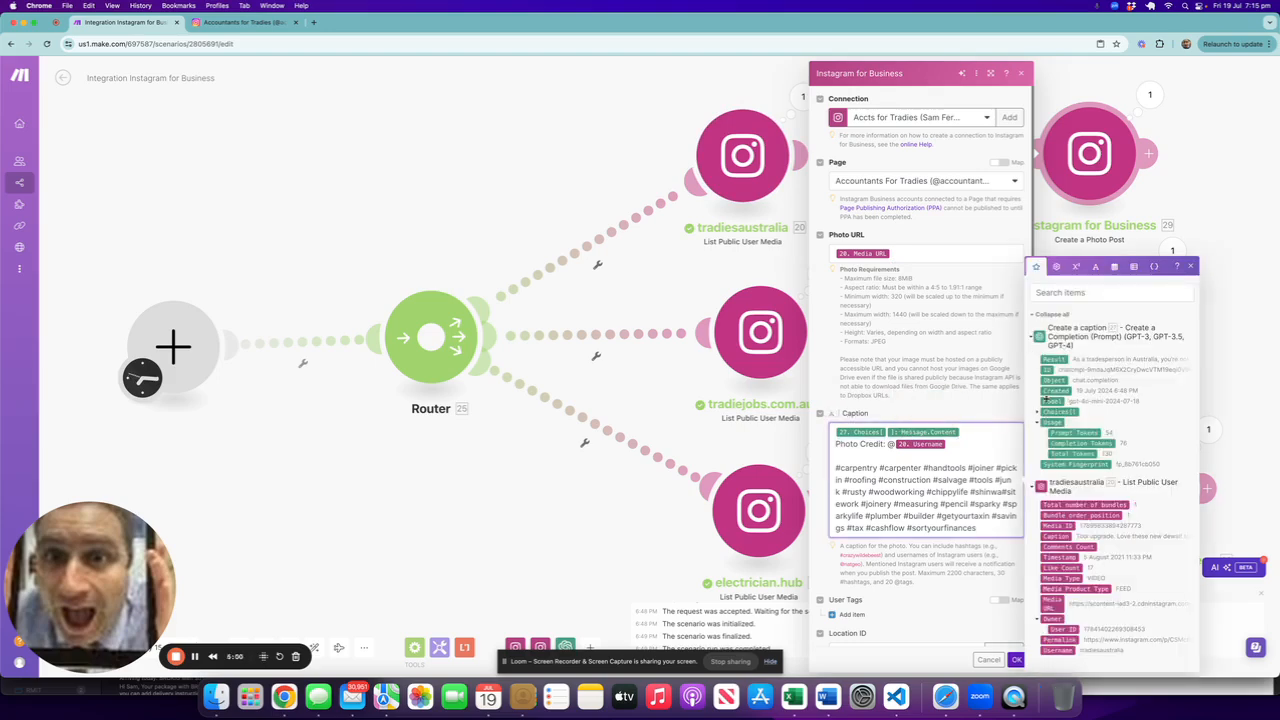
pyautogui.click(1037, 412)
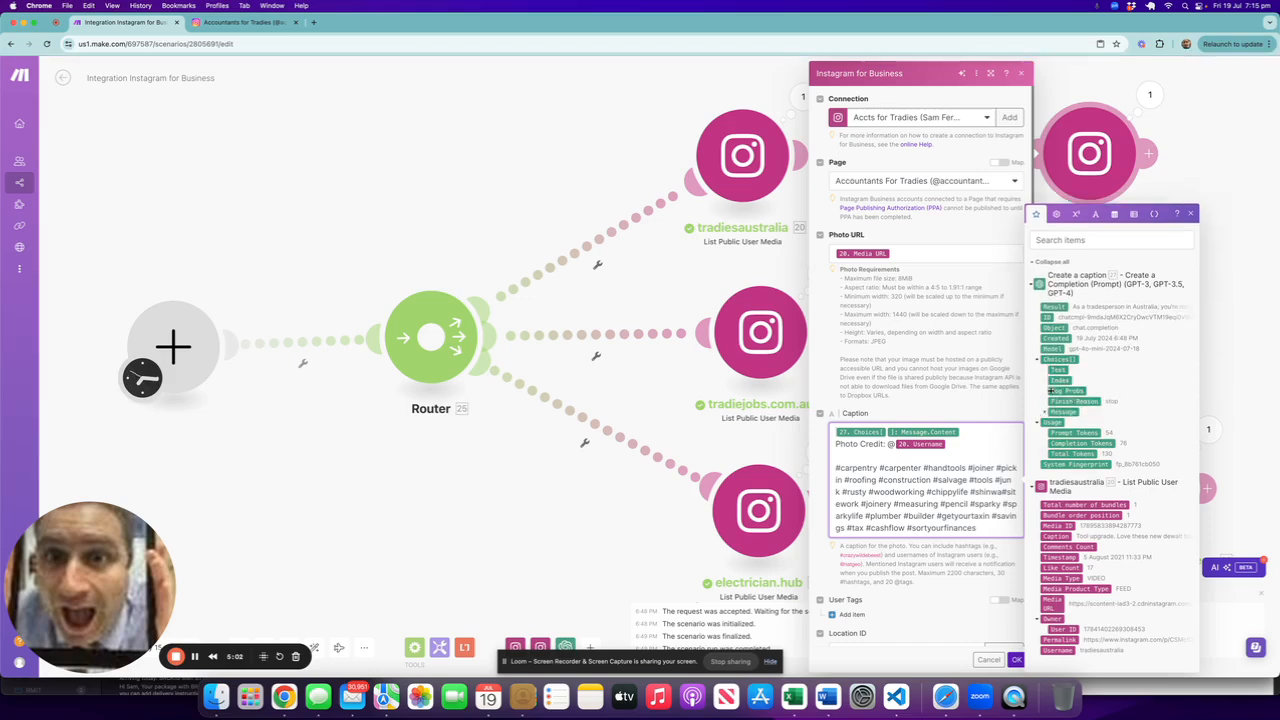
pyautogui.click(1047, 412)
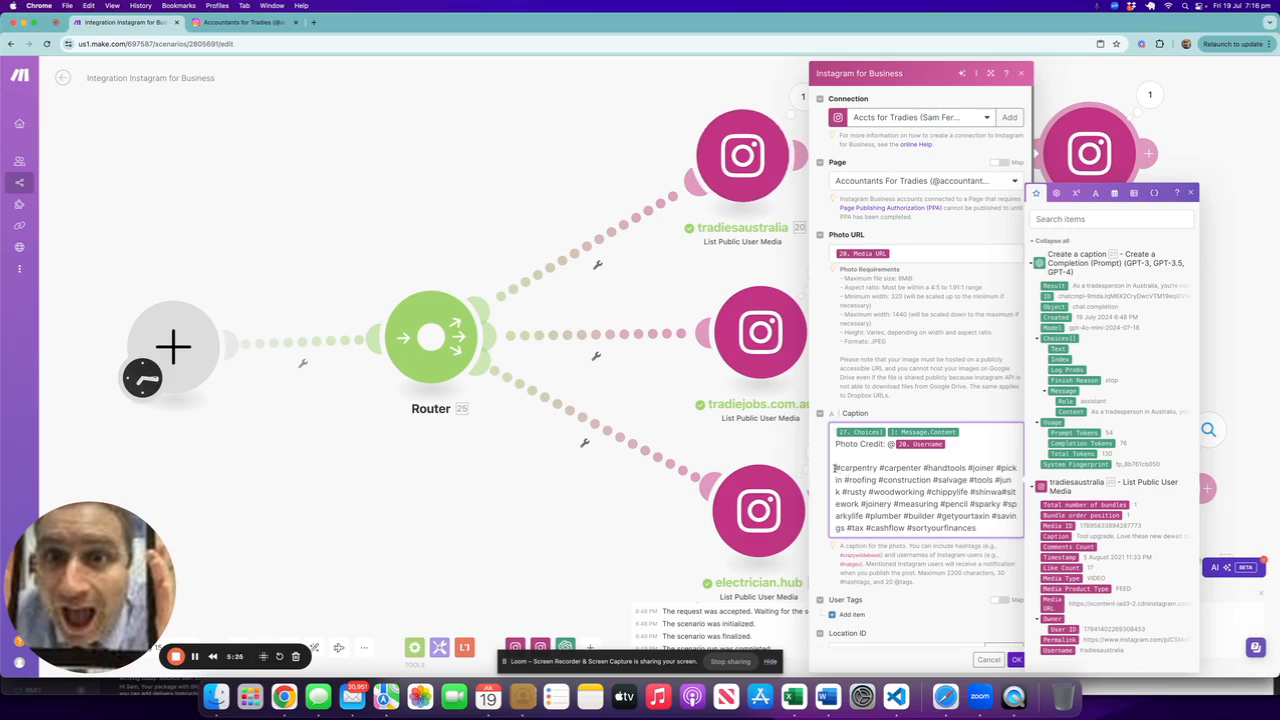
pyautogui.moveTo(835, 467); pyautogui.dragTo(990, 538)
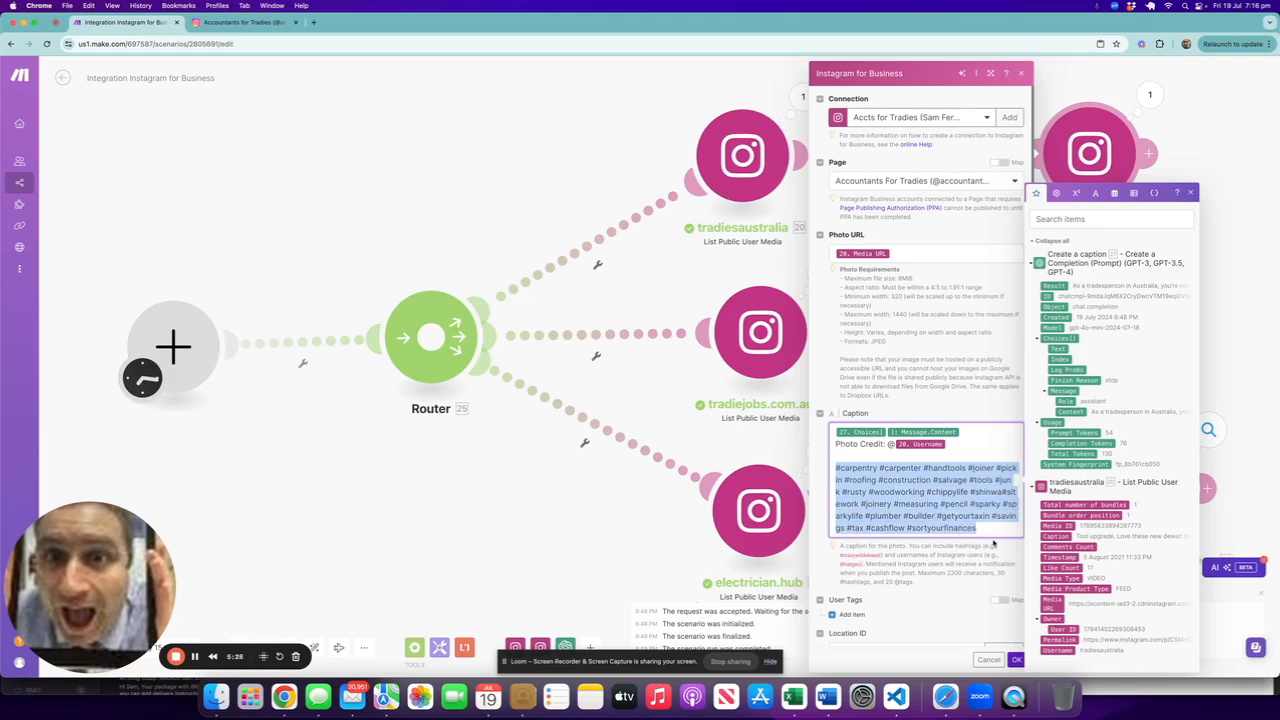
pyautogui.click(999, 548)
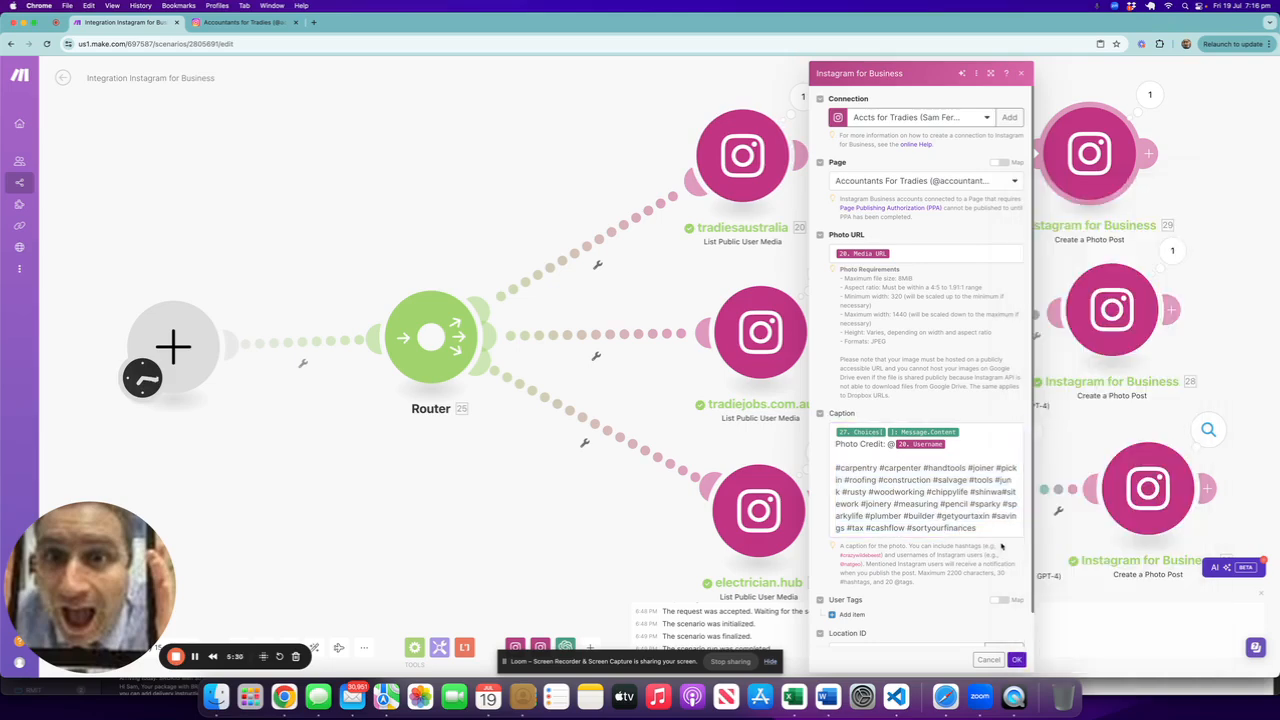
pyautogui.click(1016, 659)
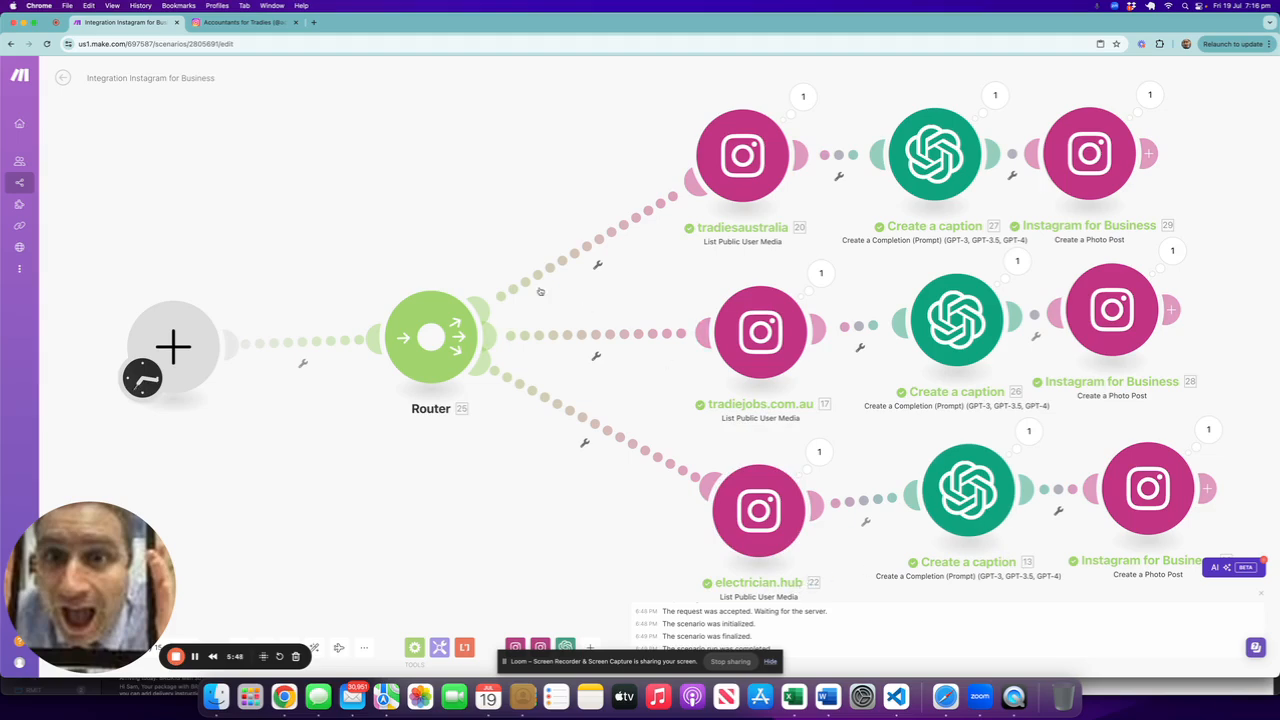
# Step: Check the Instagram profile tab, then run the scenario once
pyautogui.click(240, 21)
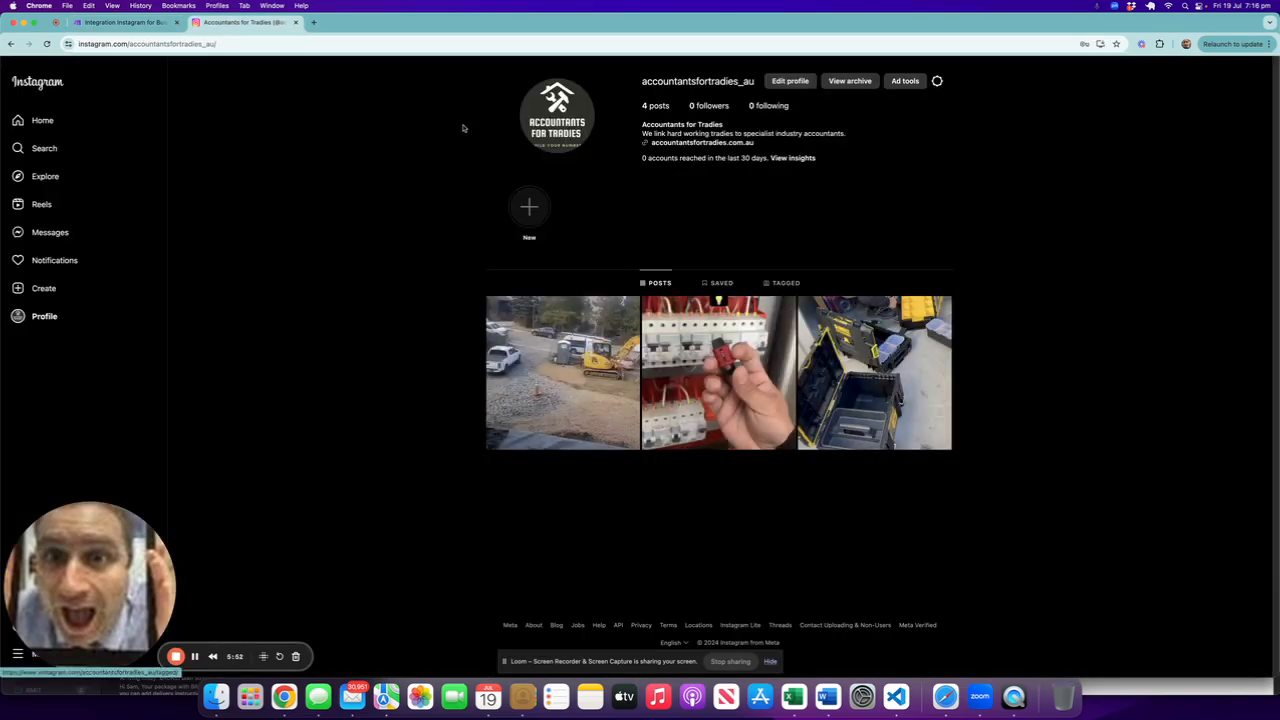
pyautogui.click(106, 23)
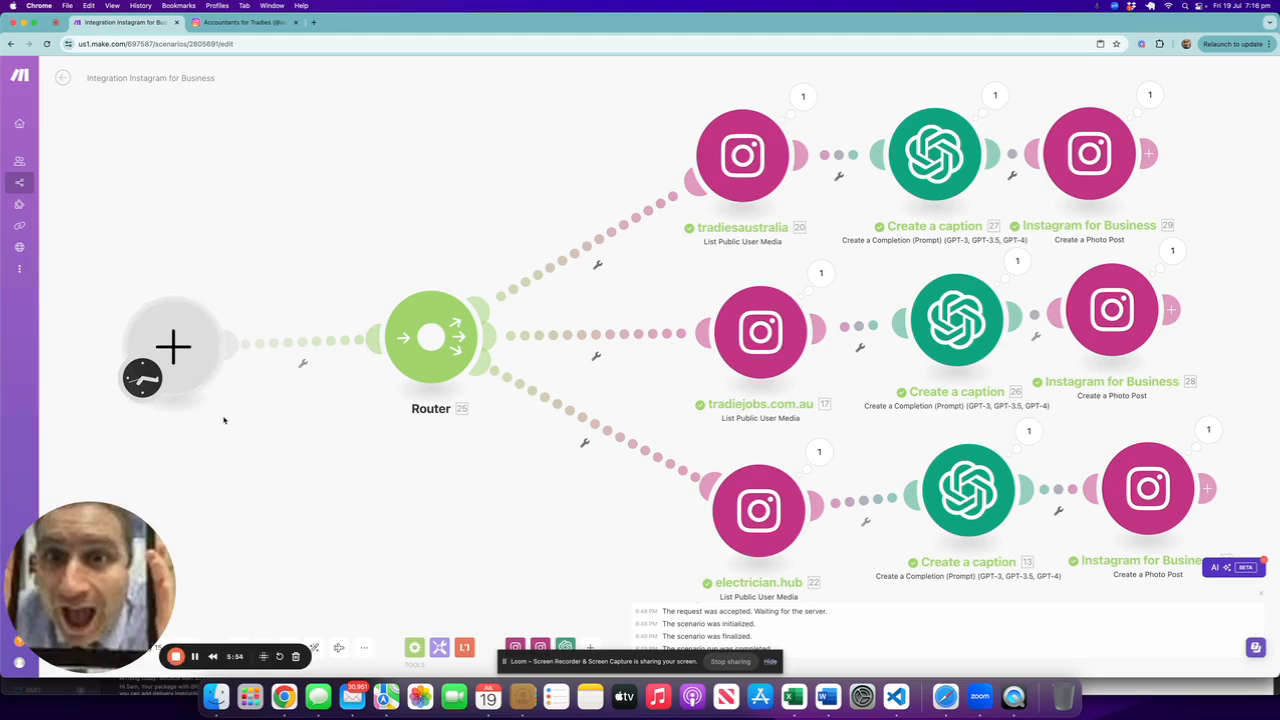
pyautogui.moveTo(141, 563); pyautogui.dragTo(283, 558)
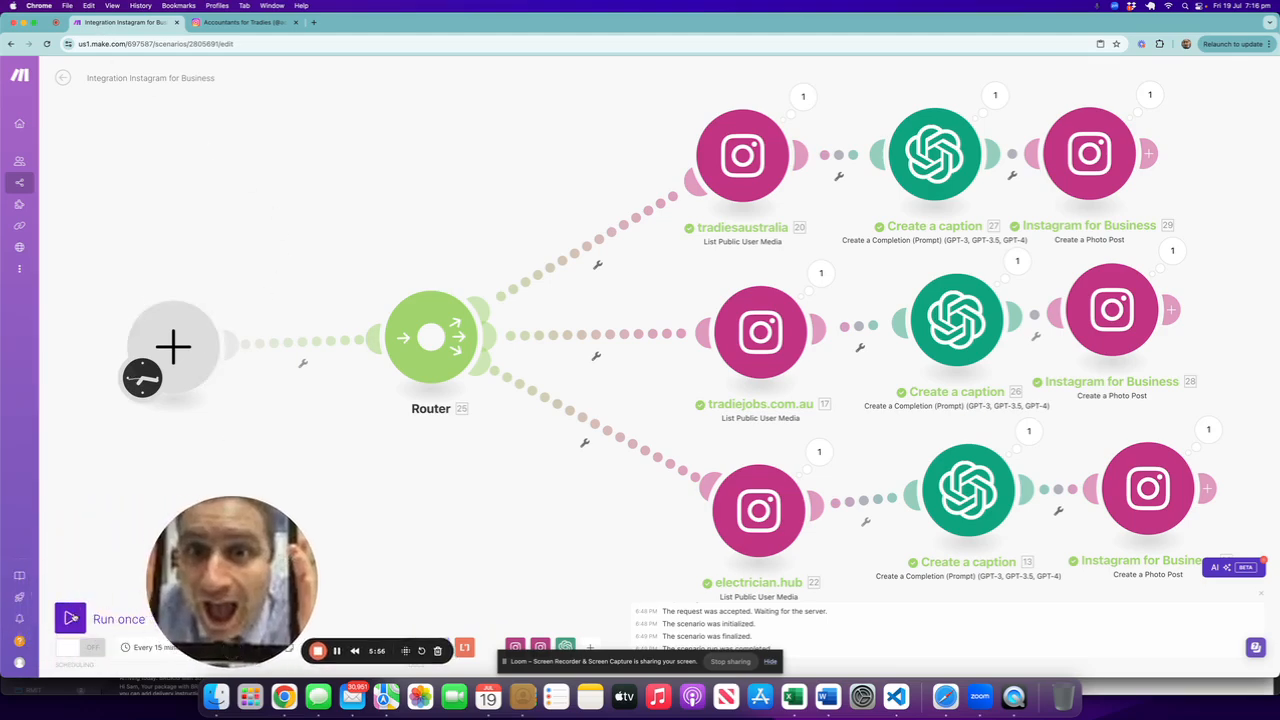
pyautogui.click(70, 619)
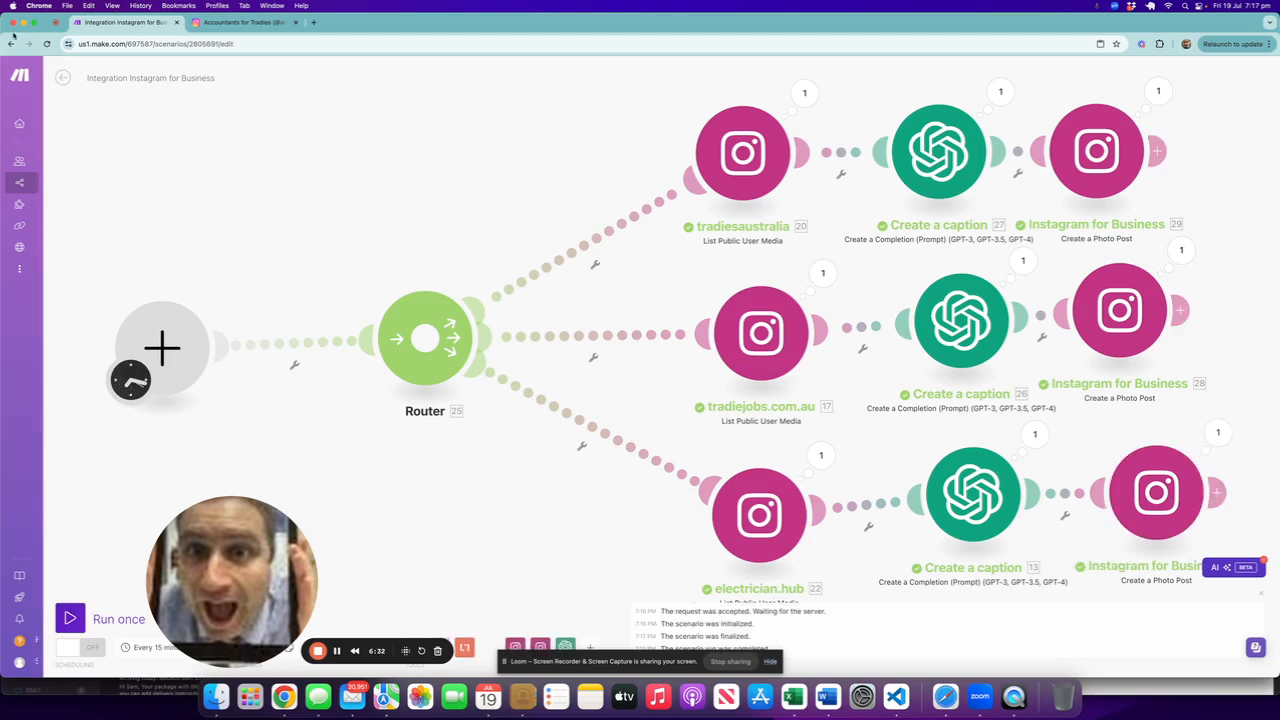
# Step: Refresh the Instagram profile for new posts, then run the scenario once more
pyautogui.click(240, 22)
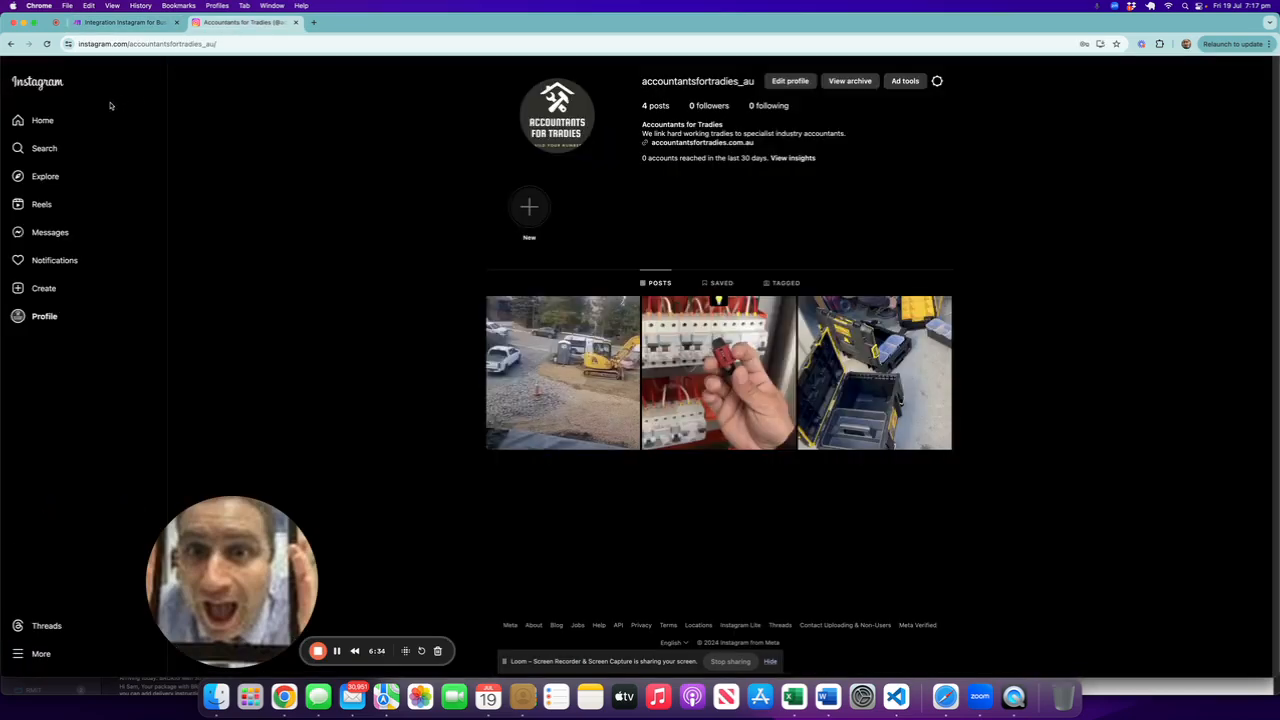
pyautogui.click(47, 44)
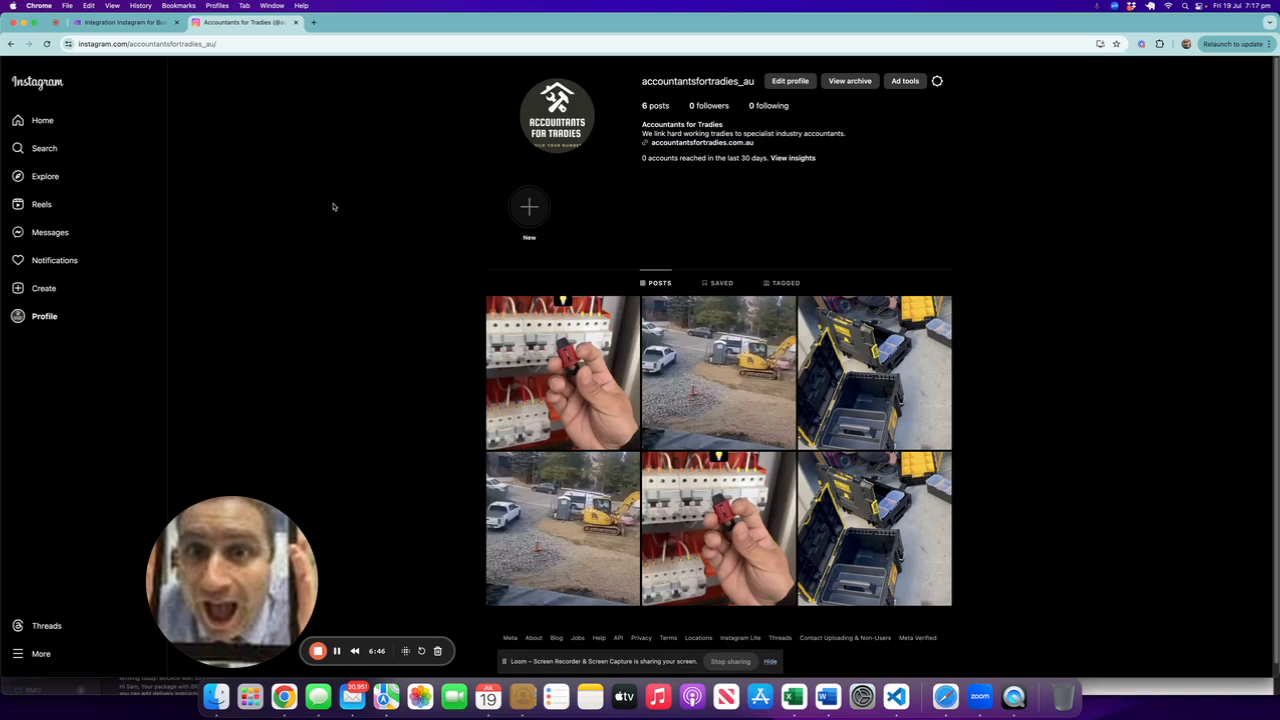
pyautogui.click(72, 22)
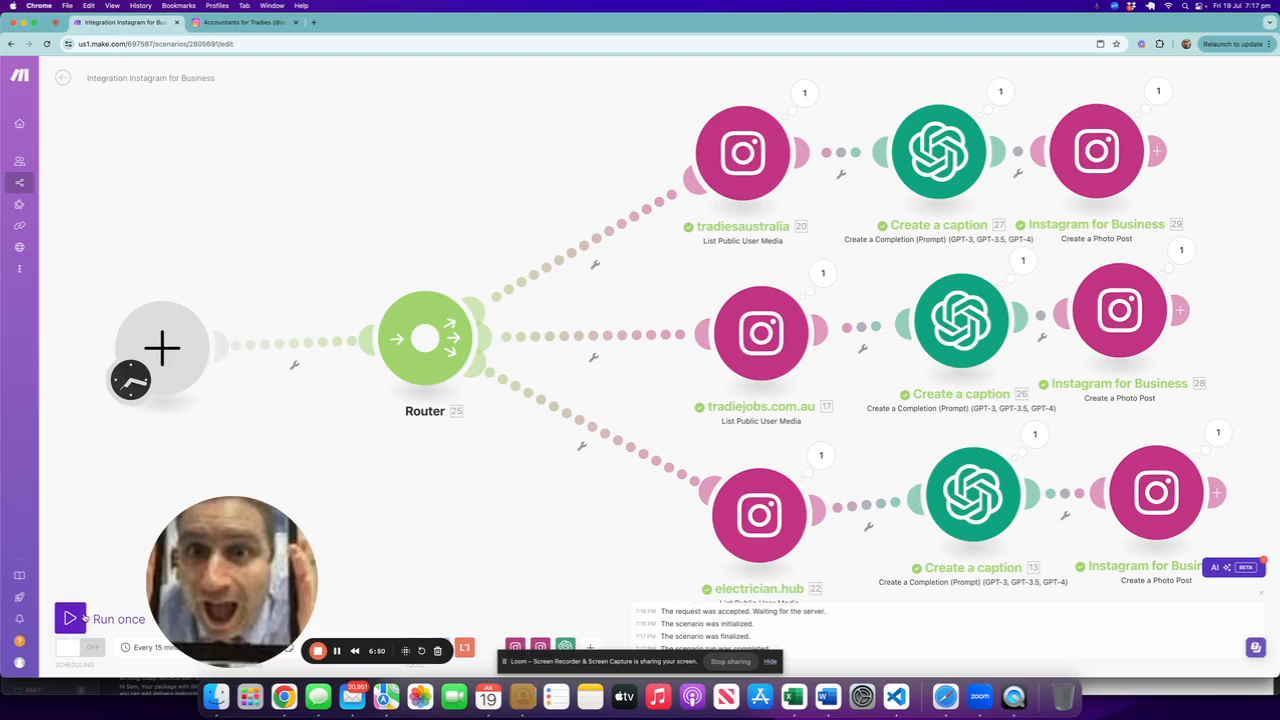
pyautogui.click(84, 619)
# Step: Refresh the Instagram profile and open the newest posts to read their generated captions
pyautogui.click(242, 22)
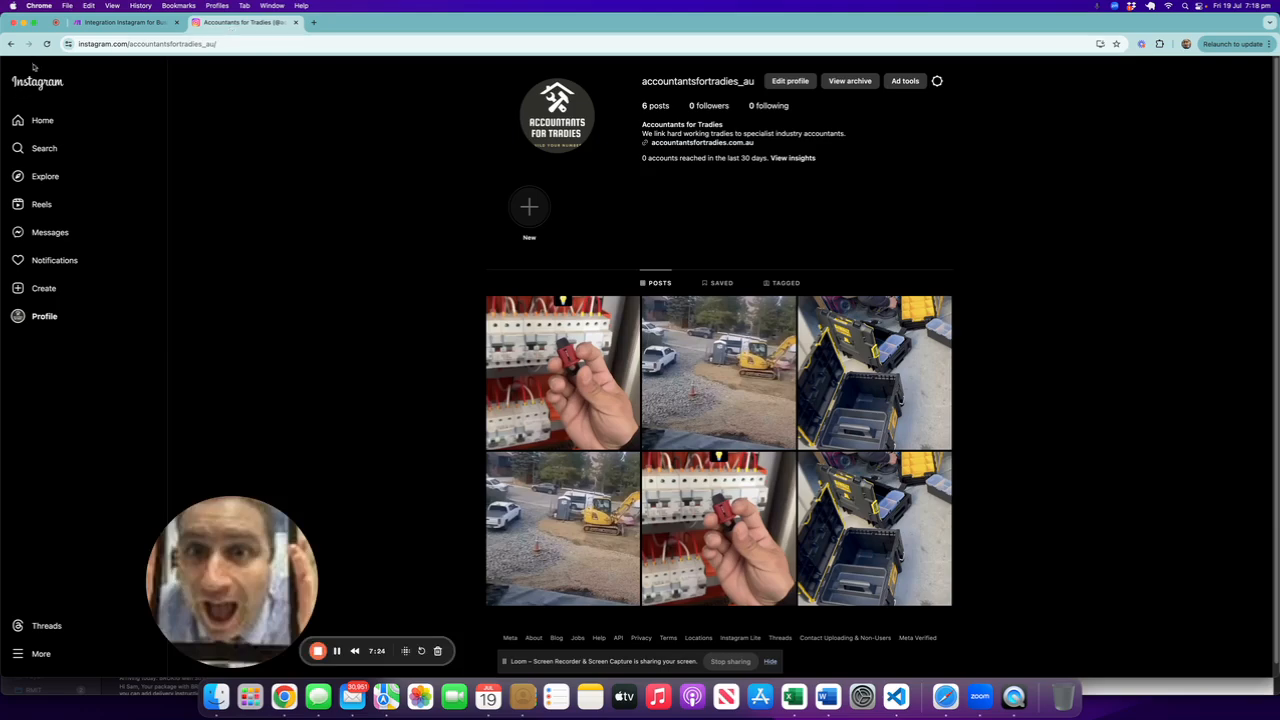
pyautogui.click(46, 44)
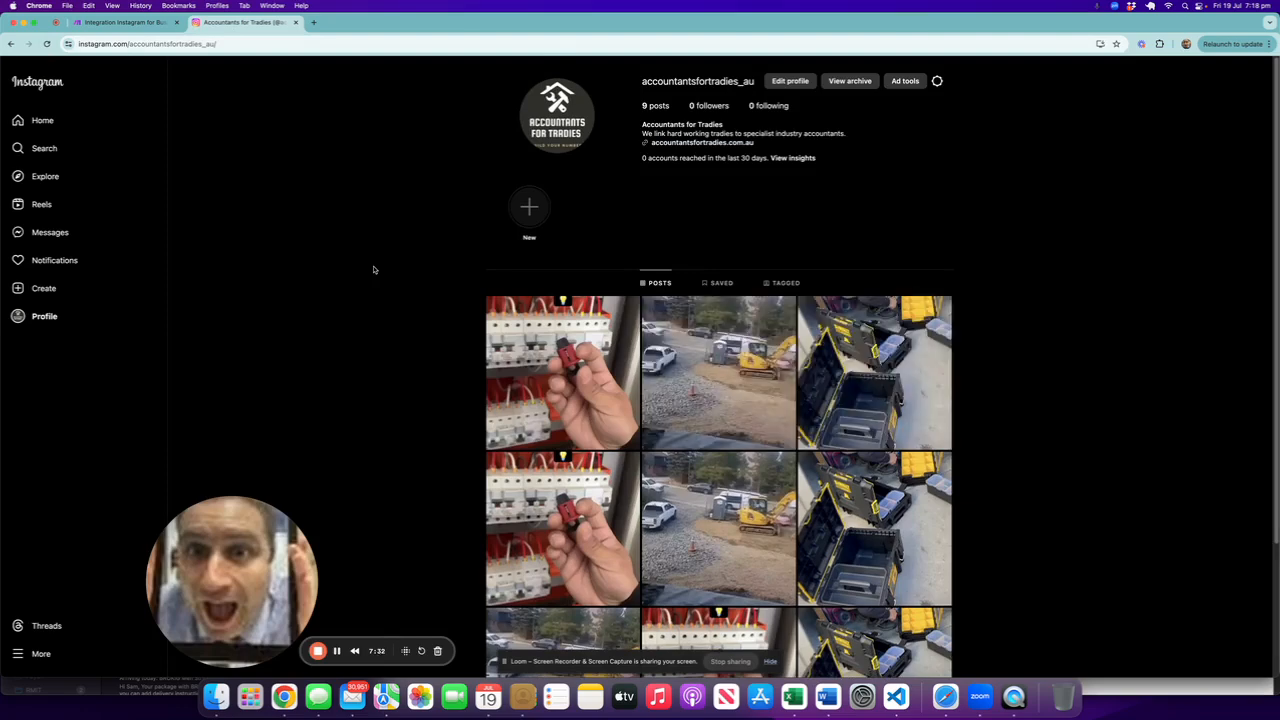
pyautogui.click(533, 359)
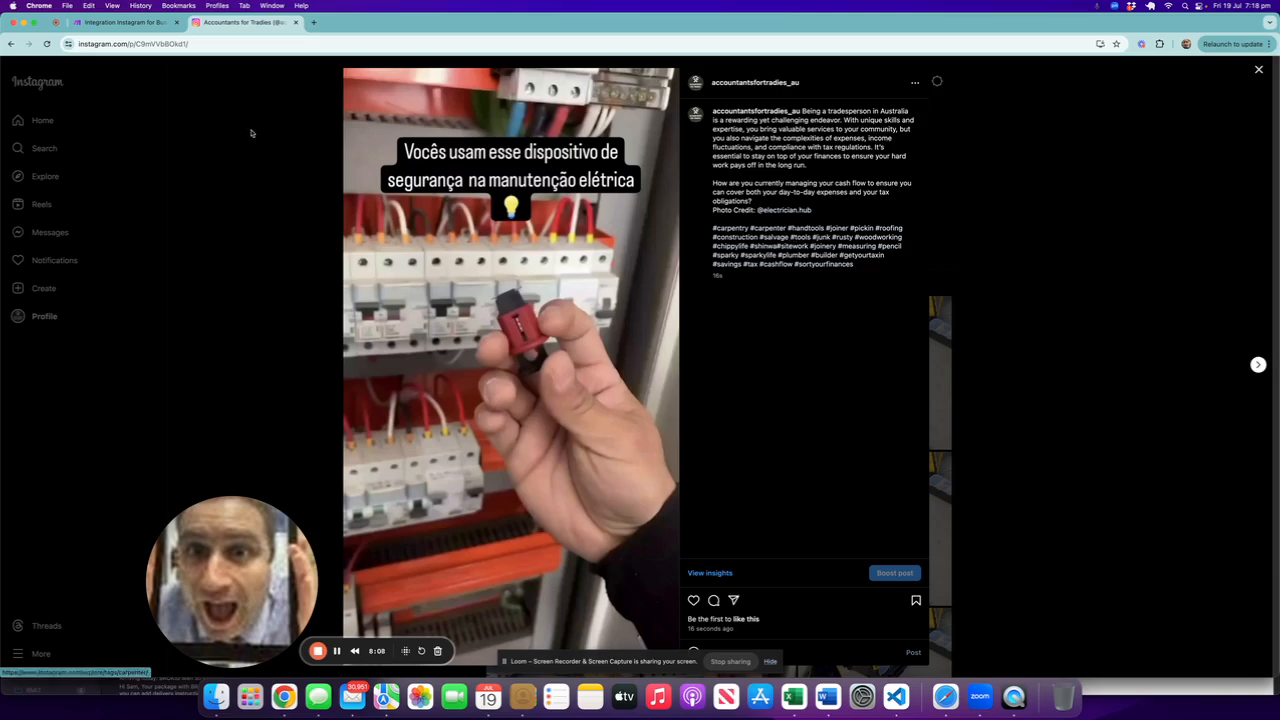
pyautogui.click(1258, 70)
pyautogui.click(729, 404)
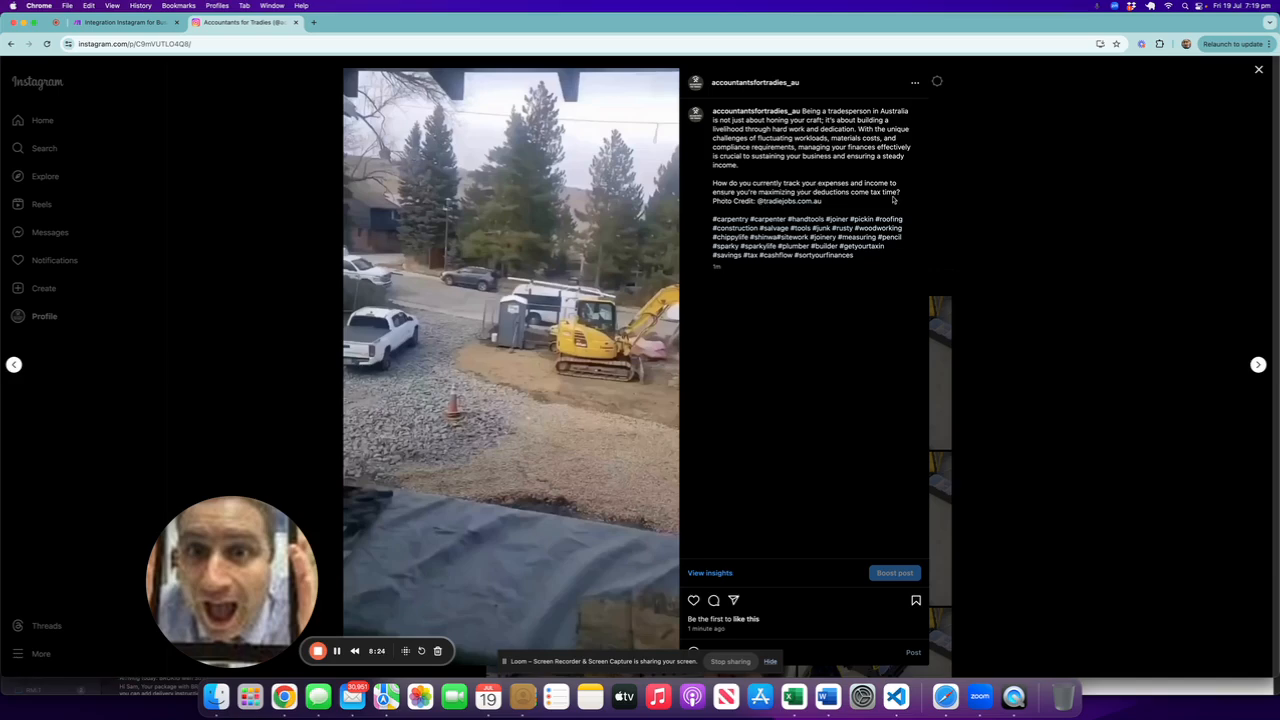
# Step: Close the open post and review the tradiesaustralia List Public User Media module's connection, username and limit settings
pyautogui.click(1262, 71)
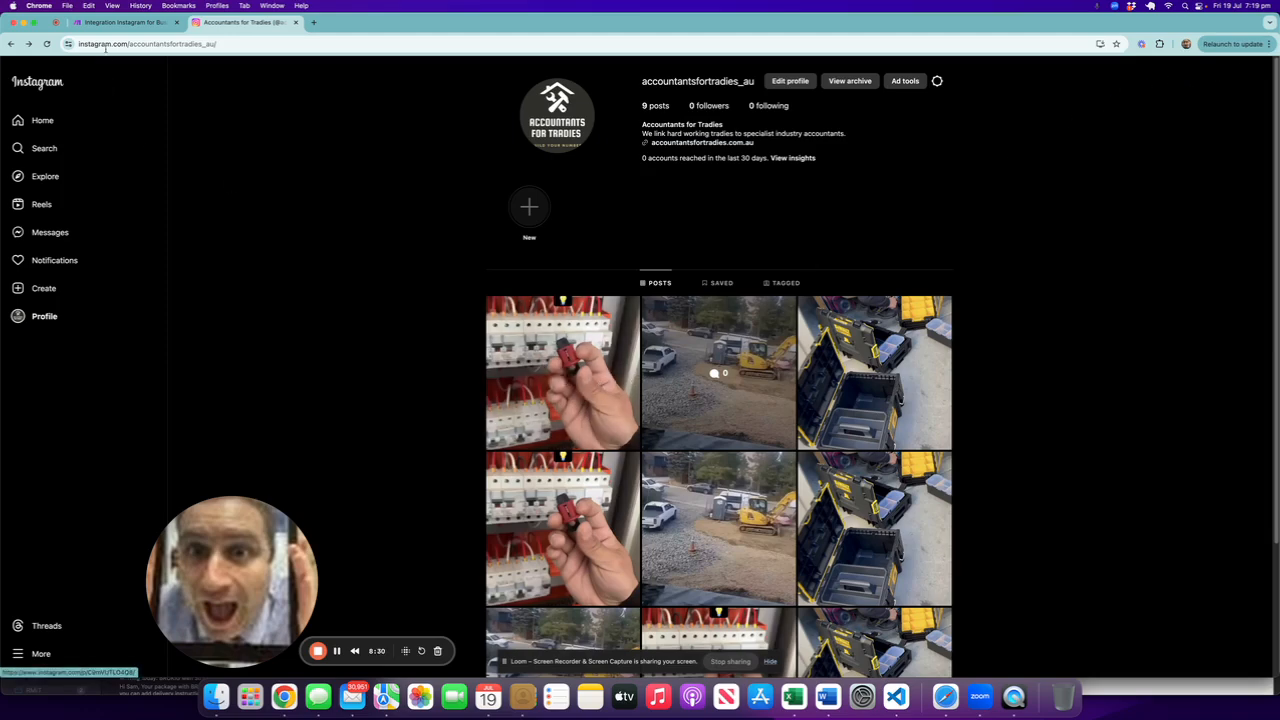
pyautogui.click(120, 22)
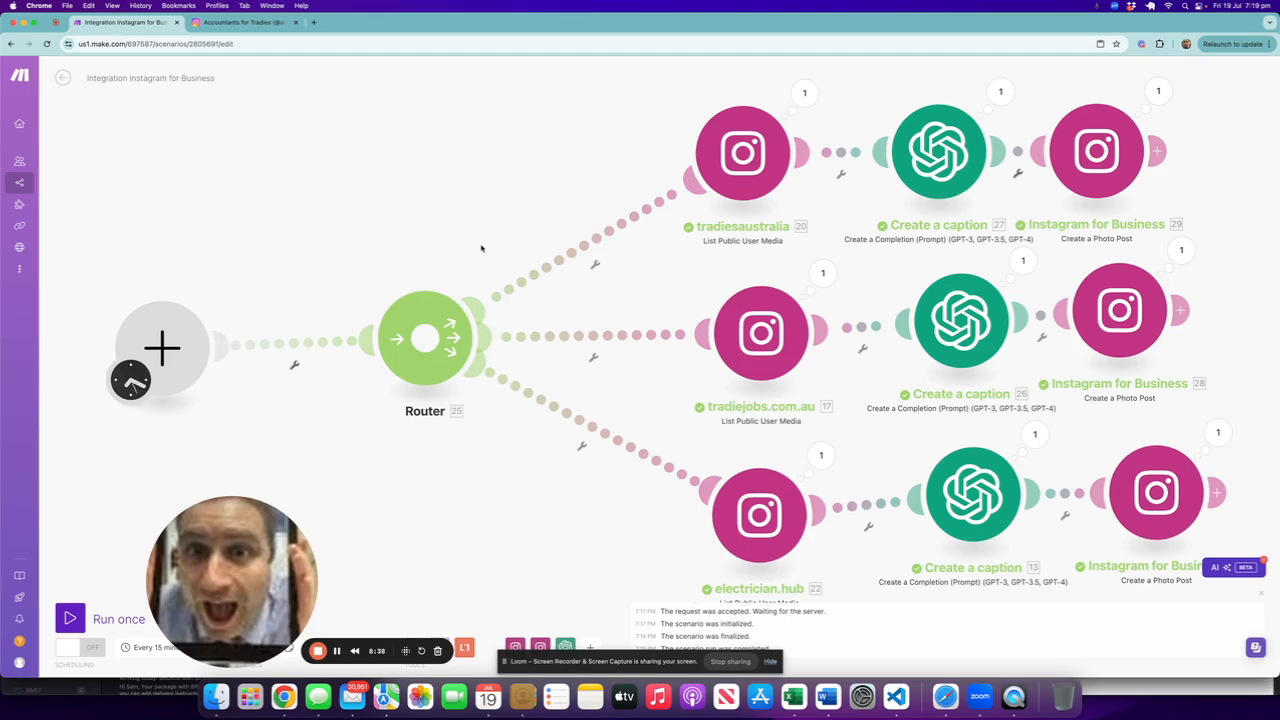
pyautogui.click(717, 169)
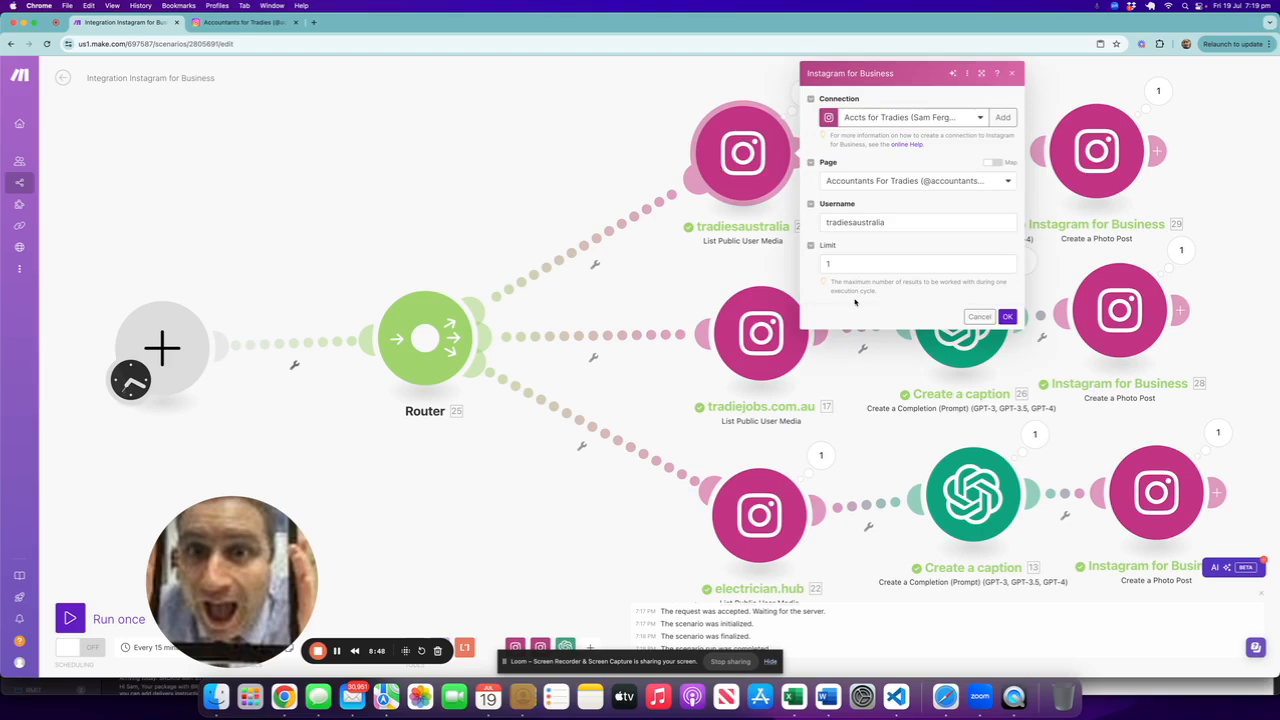
pyautogui.click(979, 316)
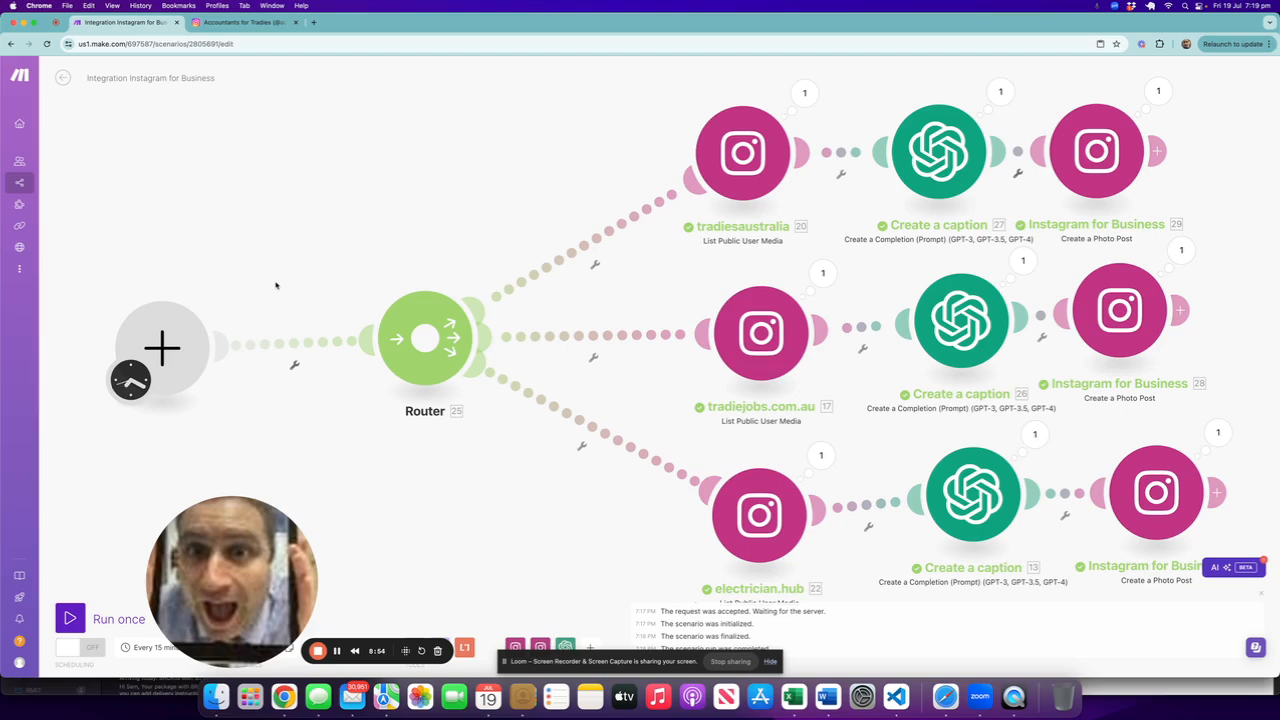
# Step: Glance at the Instagram profile, then browse the available Instagram for Business modules in the scenario editor
pyautogui.click(245, 22)
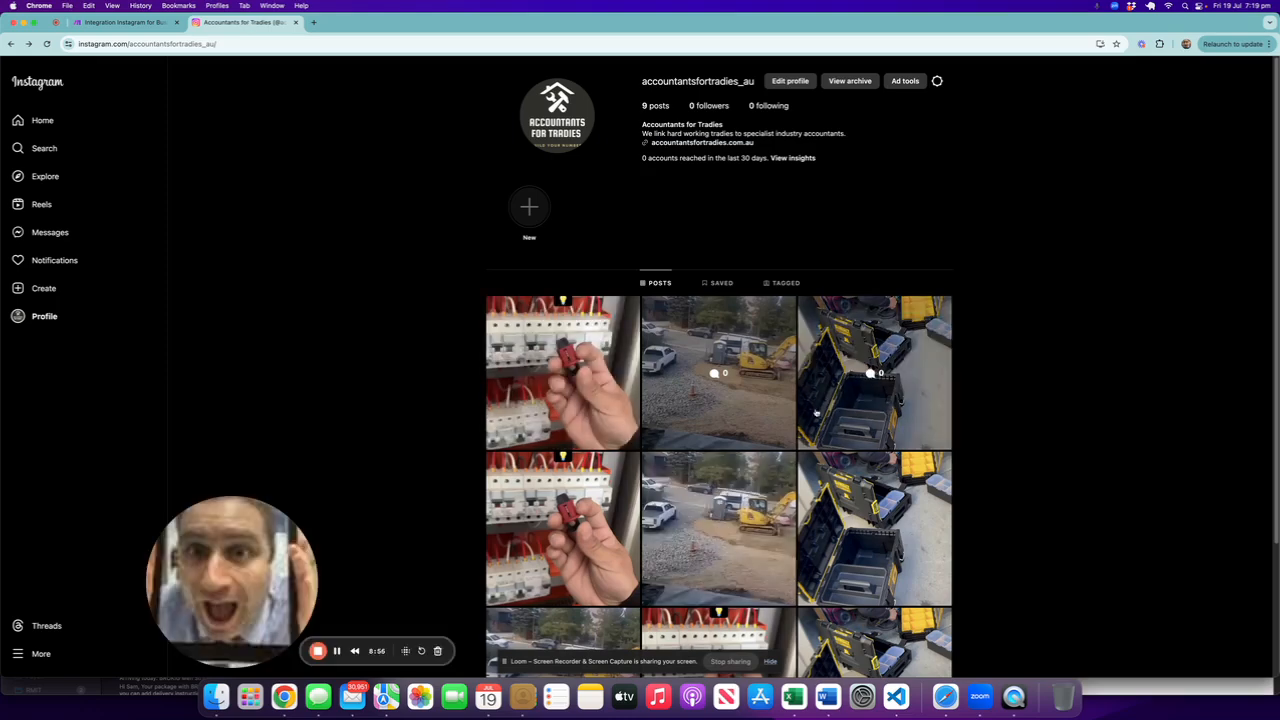
pyautogui.click(116, 24)
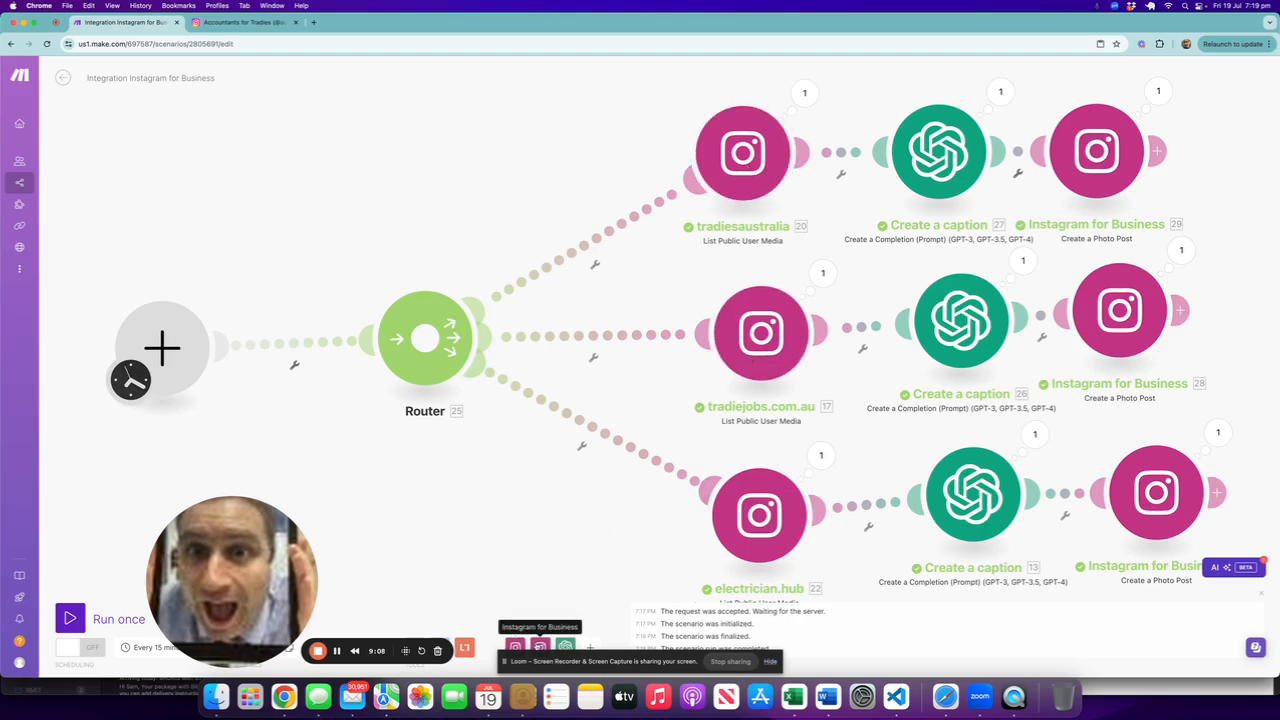
pyautogui.click(540, 647)
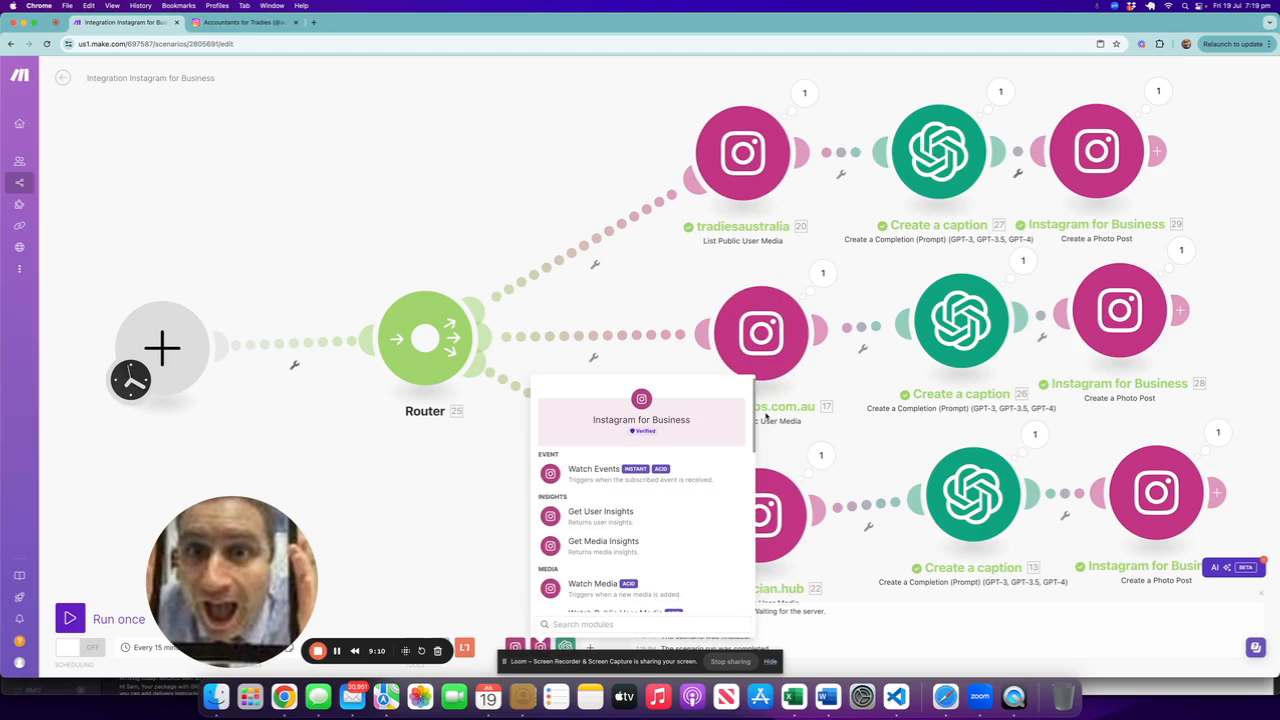
pyautogui.moveTo(755, 400); pyautogui.dragTo(736, 498)
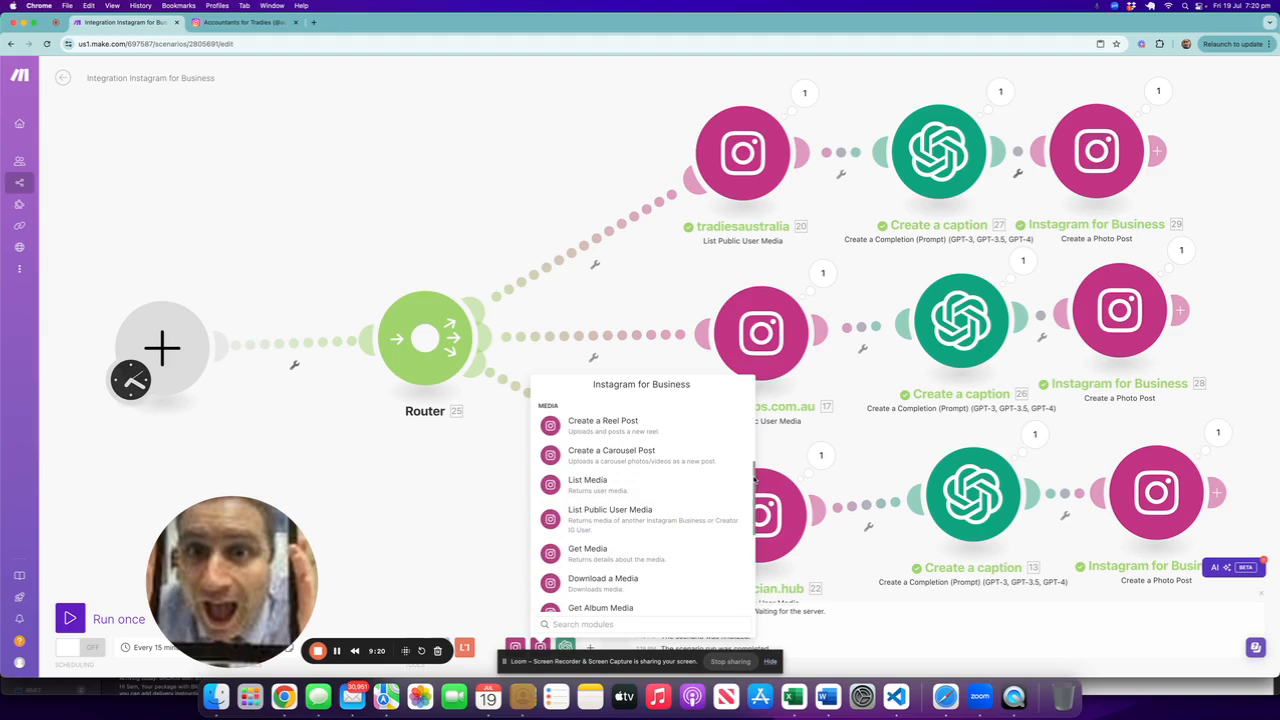
pyautogui.moveTo(752, 484); pyautogui.dragTo(767, 408)
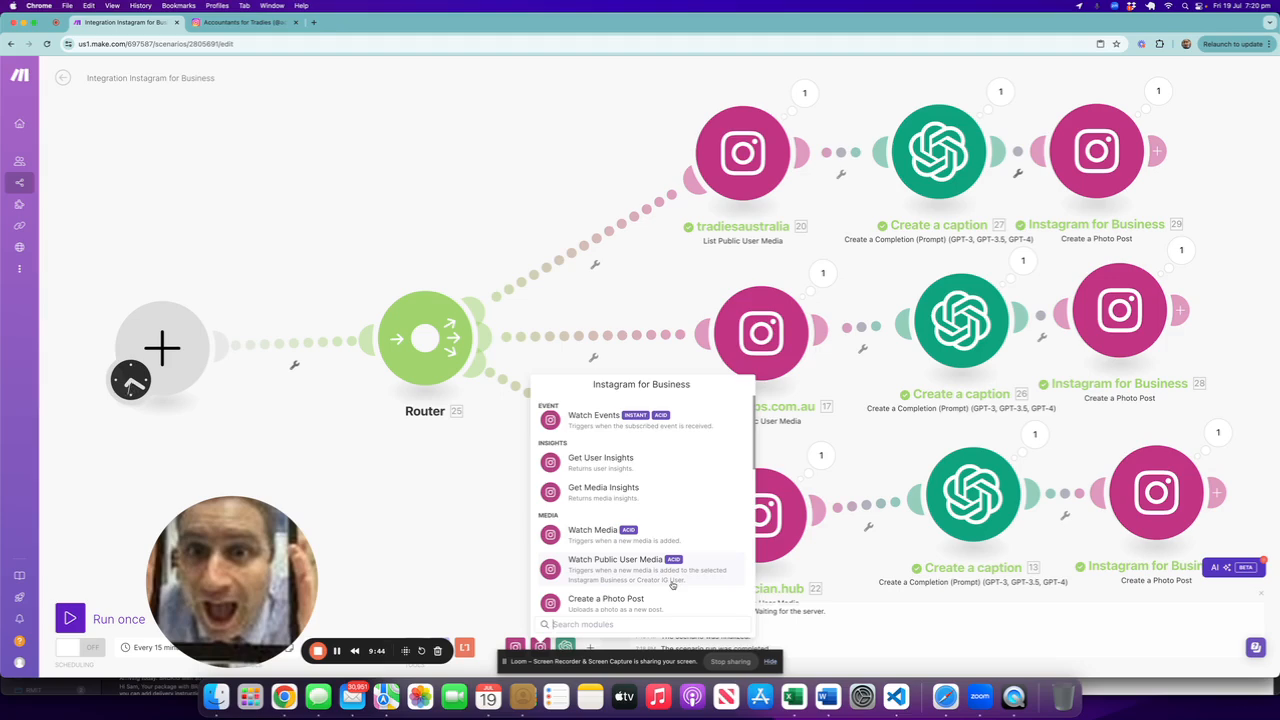
pyautogui.click(401, 535)
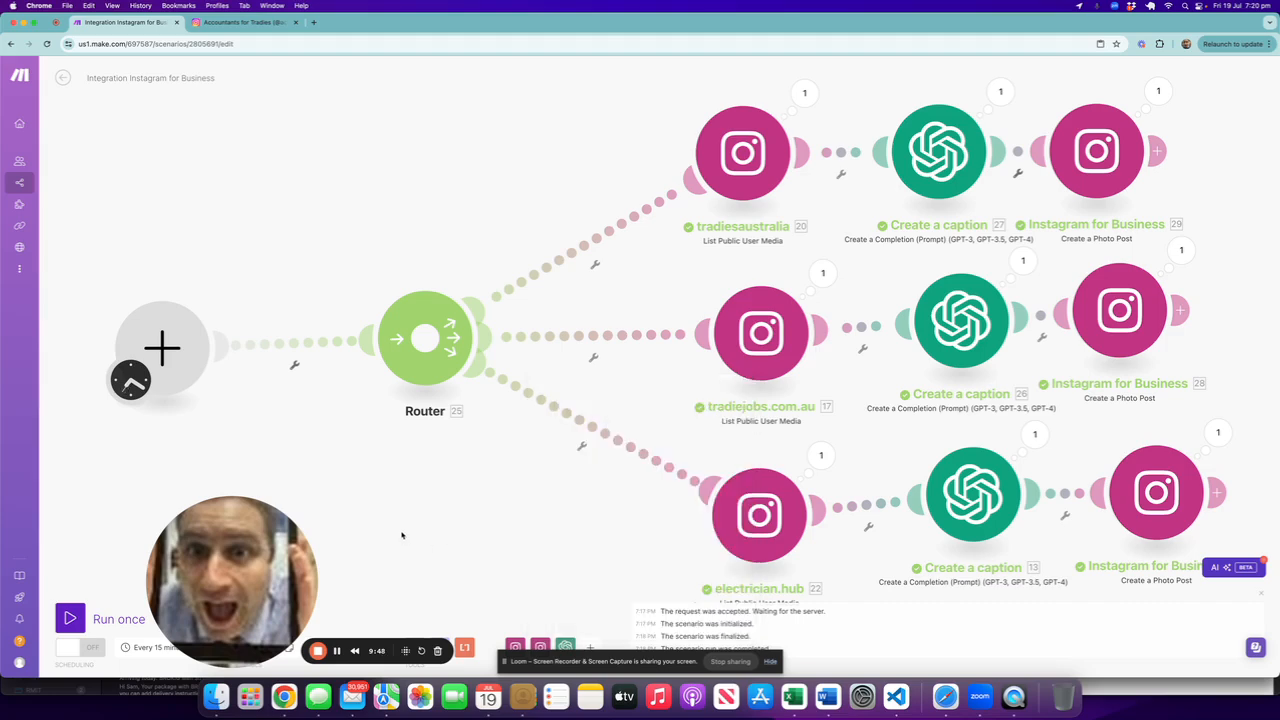